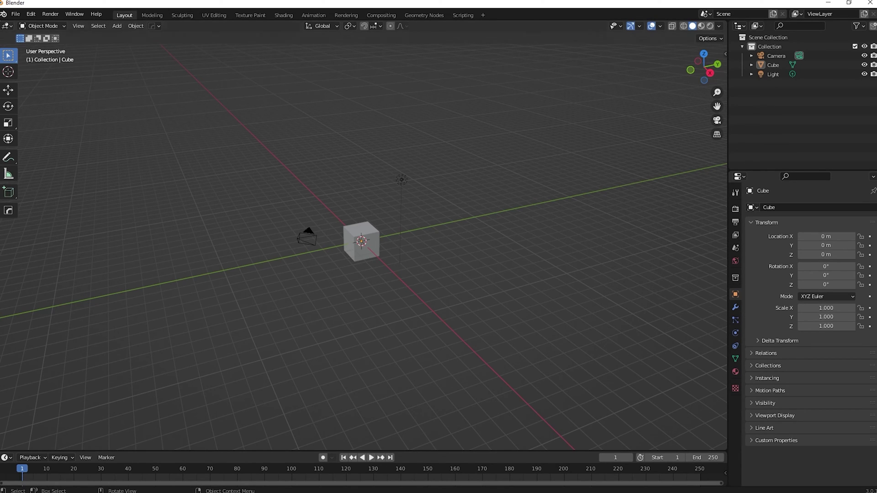
Step: Split the 3D viewport in two and align the camera to the front view in the narrower viewport
left_click_drag(2, 23, 235, 256)
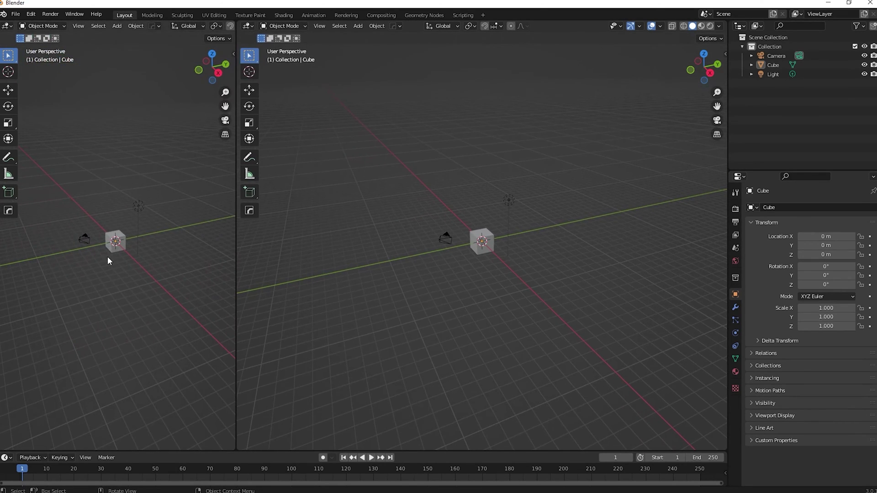
scroll(117, 247, "up", 5)
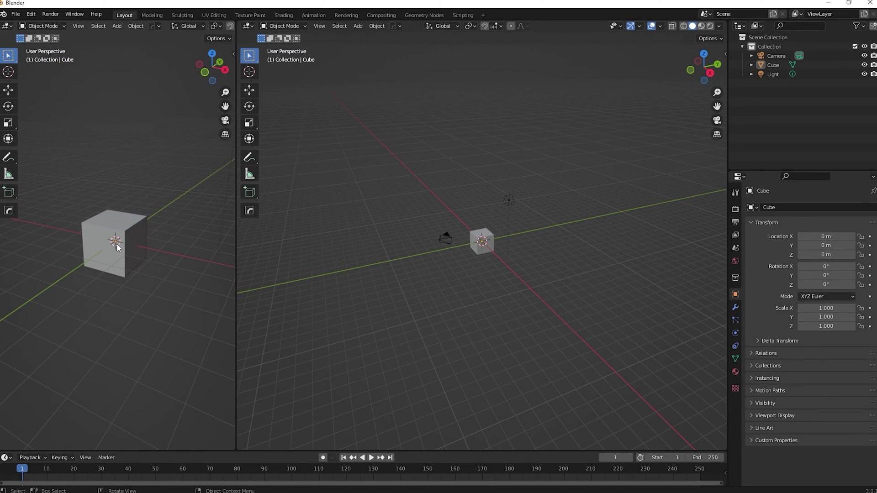
key("KP_1")
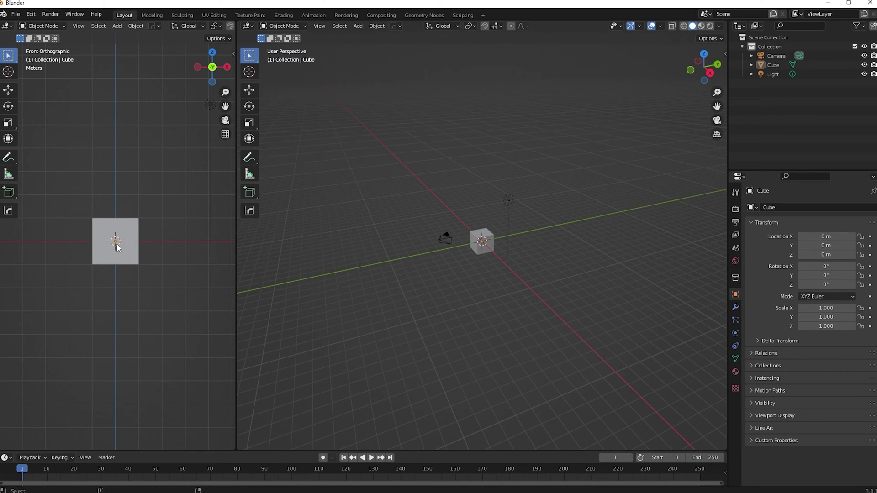
key("ctrl+alt+KP_0")
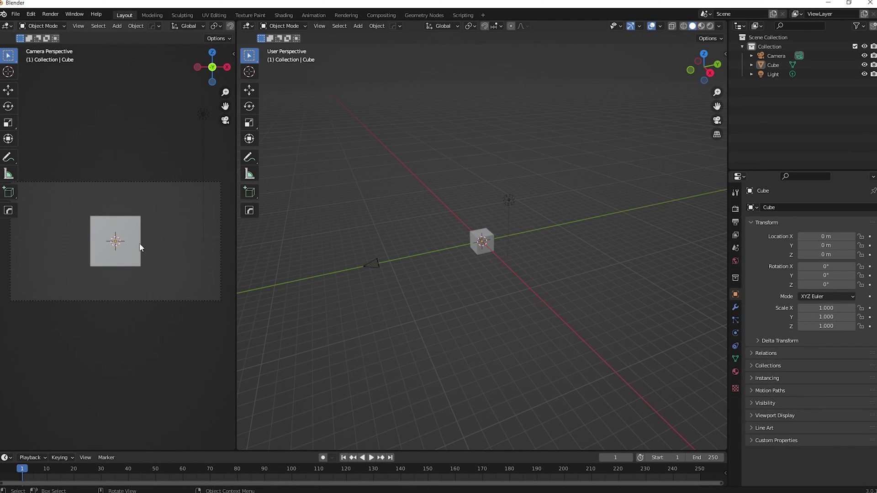
Step: Delete the default cube and add a UV sphere at the origin
left_click(125, 242)
key("x")
left_click(475, 247)
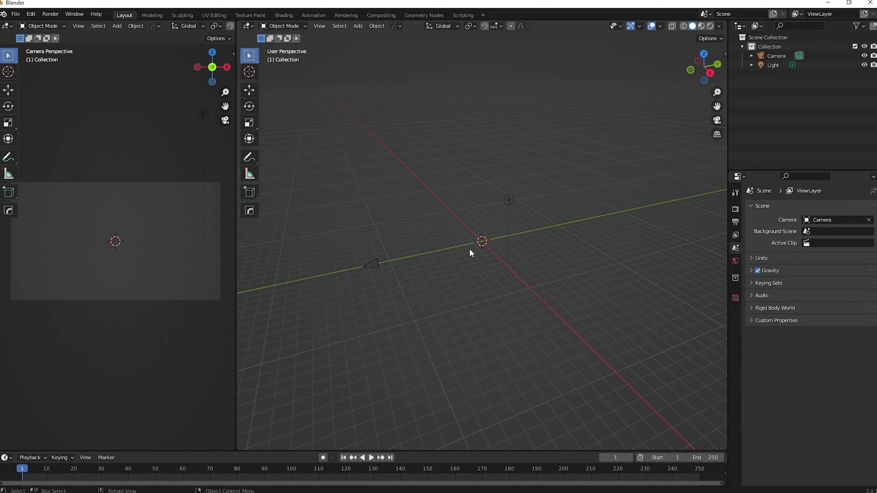
key("shift+a")
mouse_move(469, 249)
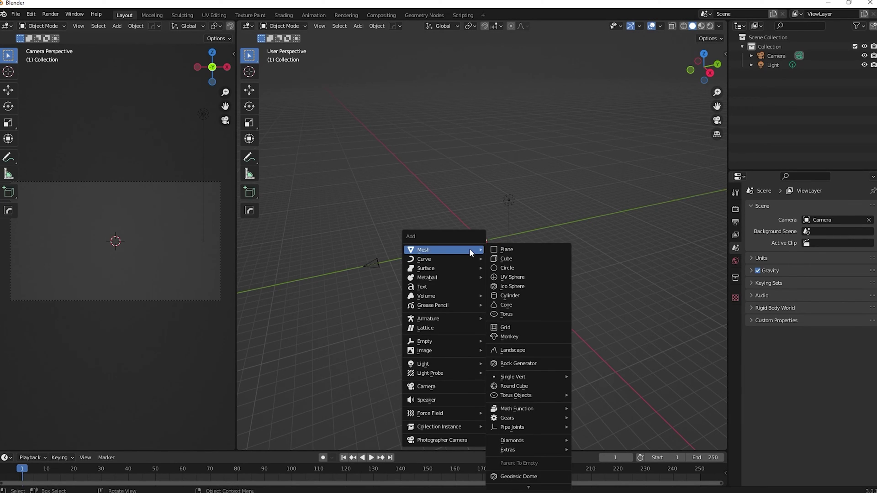
left_click(519, 280)
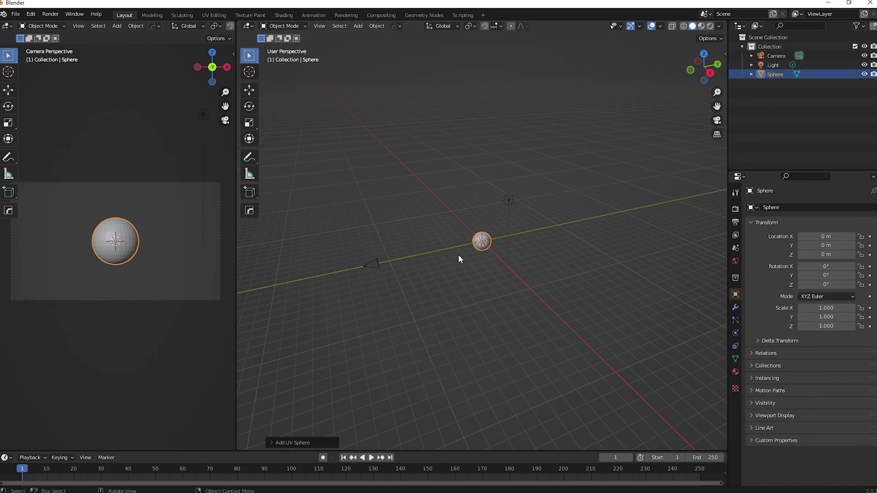
Step: Lock the camera to the view and move it closer to the sphere, to about -6.02 m on Y
left_click(195, 300)
key("n")
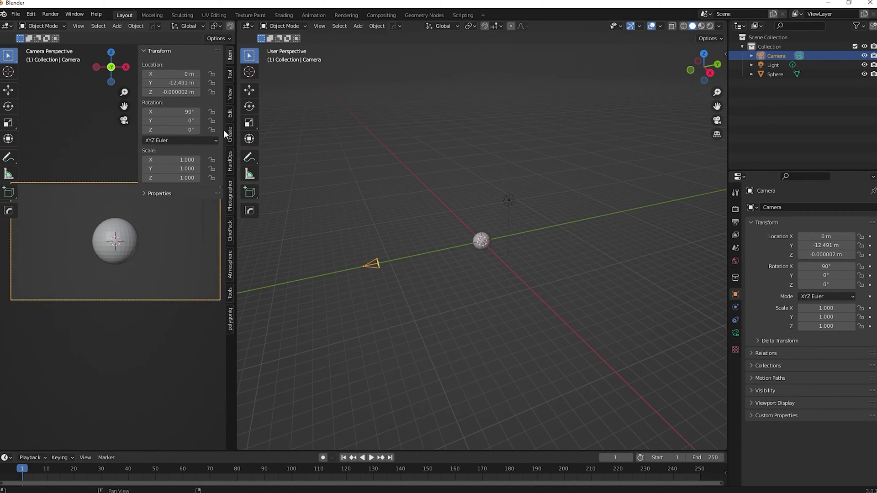
left_click(232, 97)
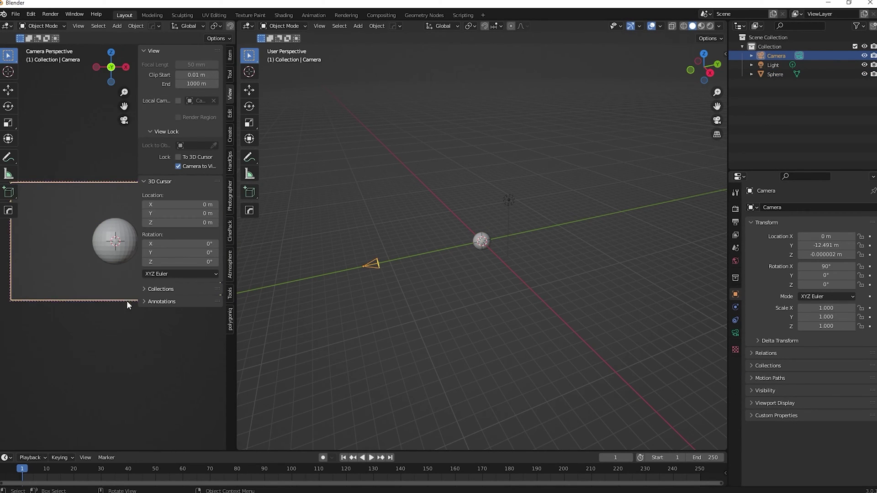
key("n")
scroll(135, 291, "up", 5)
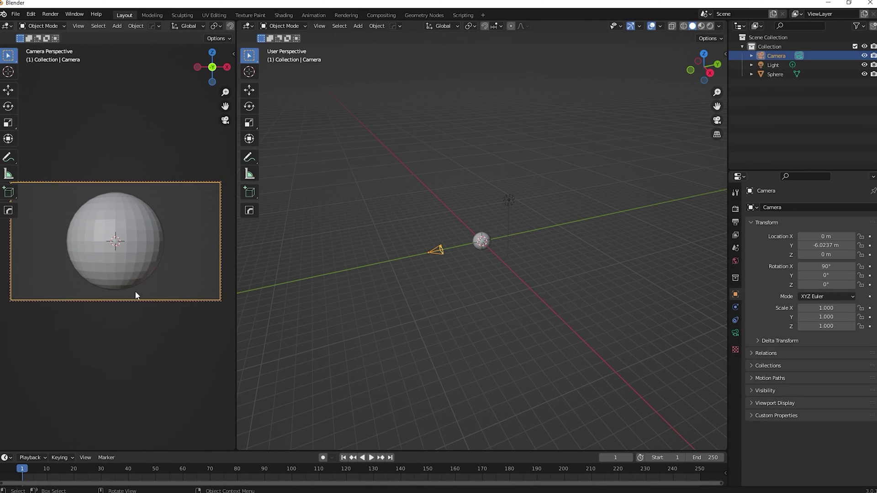
key("n")
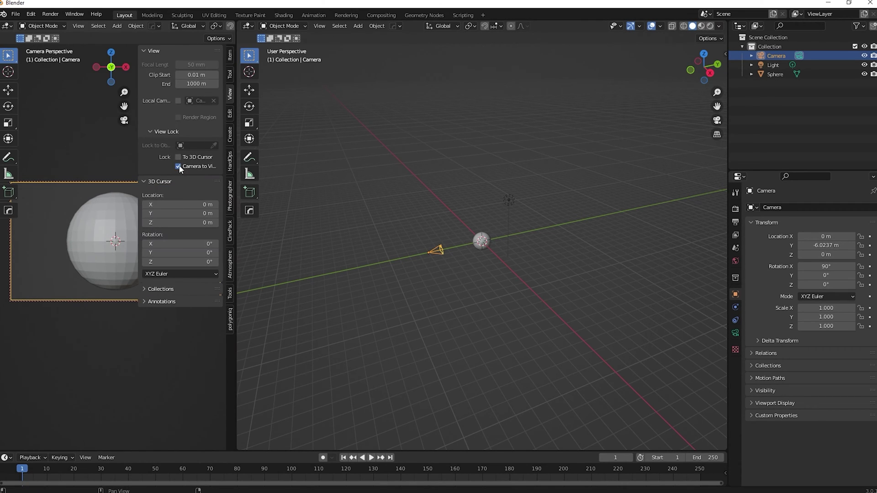
key("n")
left_click(409, 275)
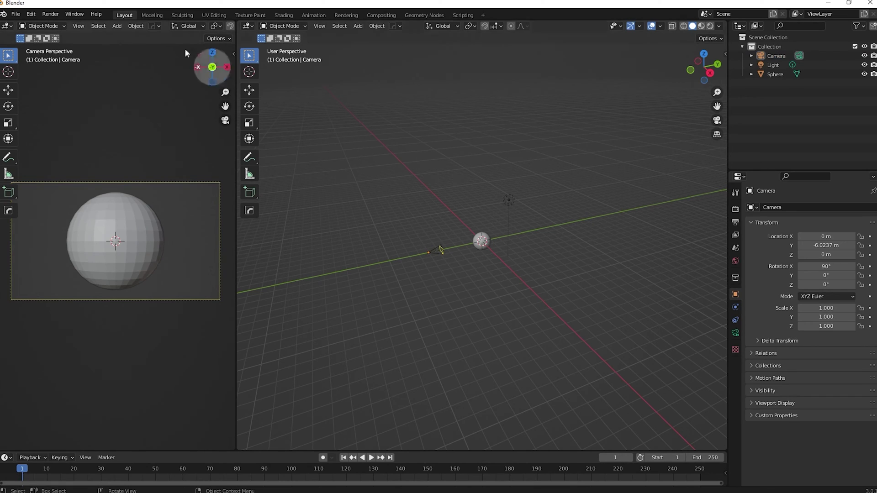
Step: Switch the camera viewport to Rendered shading
scroll(201, 30, "down", 3)
scroll(192, 28, "down", 5)
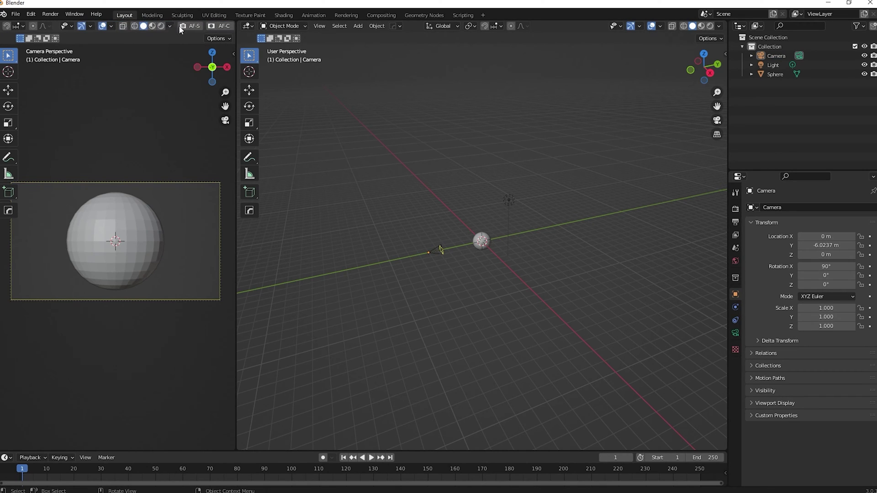
key("z")
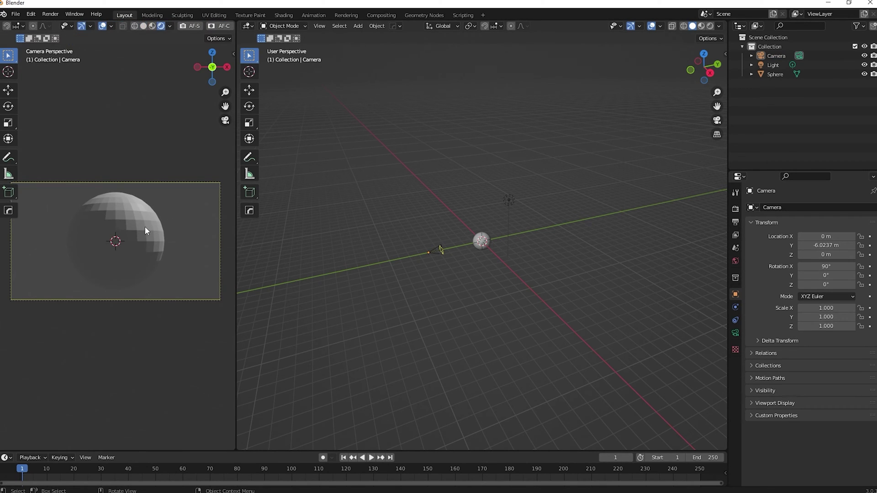
Step: Add a Subdivision modifier with 2 viewport levels to the sphere and shade it smooth
left_click(480, 245)
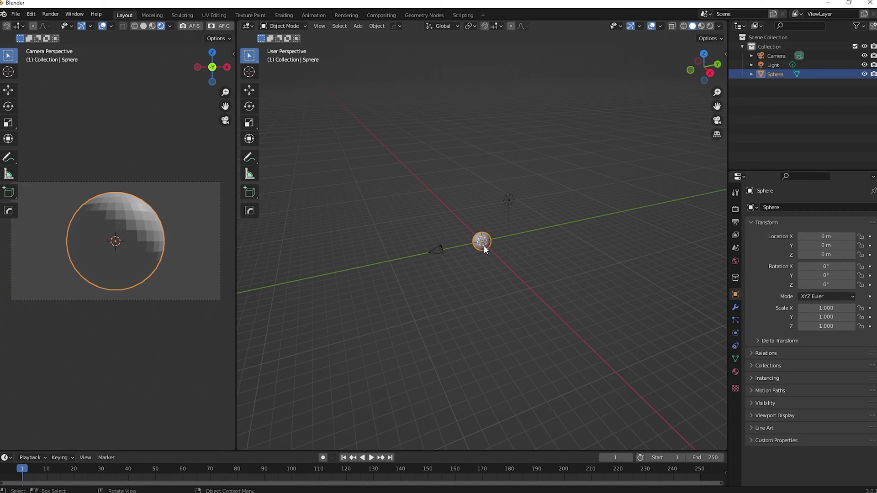
key("ctrl")
key("ctrl+1")
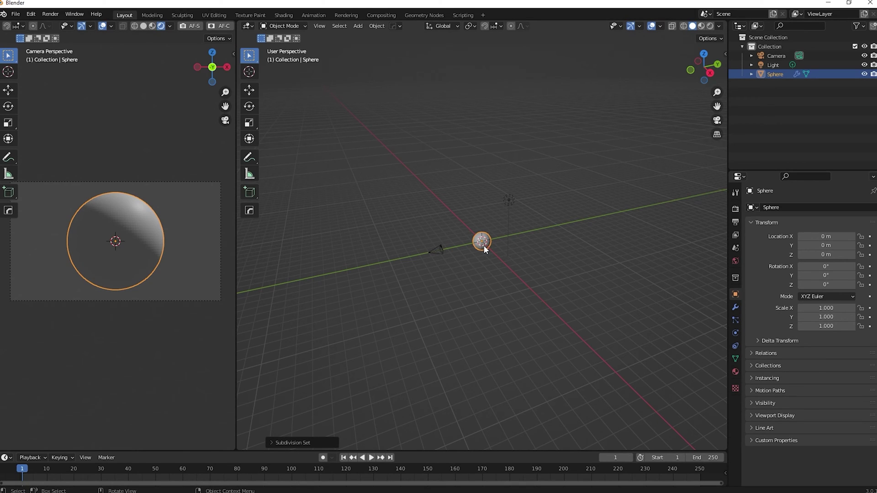
left_click(735, 307)
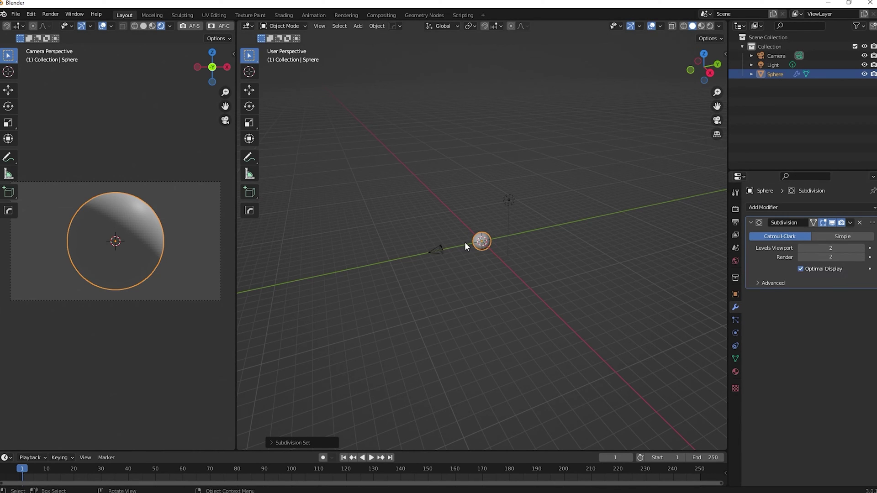
right_click(483, 241)
left_click(484, 241)
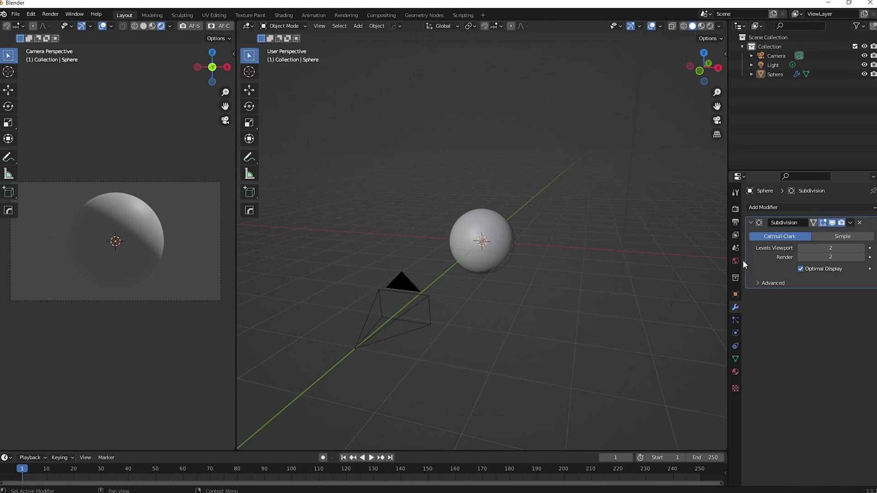
Step: Assign a Sky Texture to the world background color
left_click(736, 260)
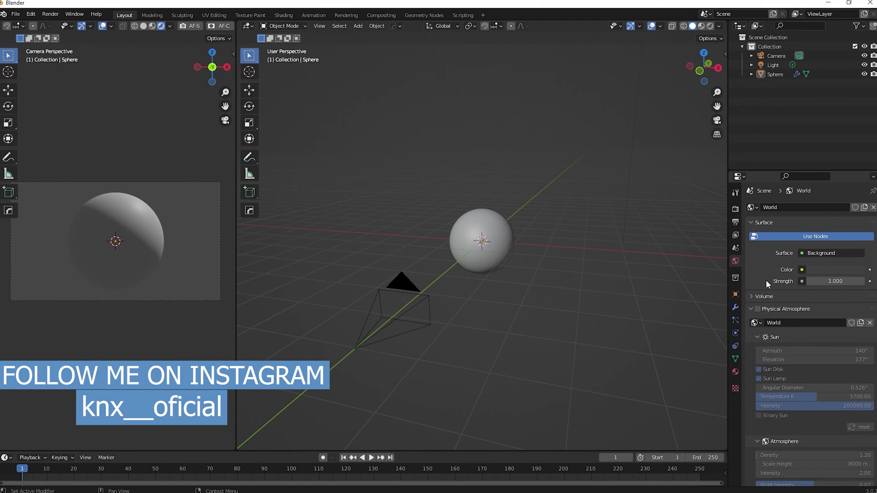
left_click(802, 270)
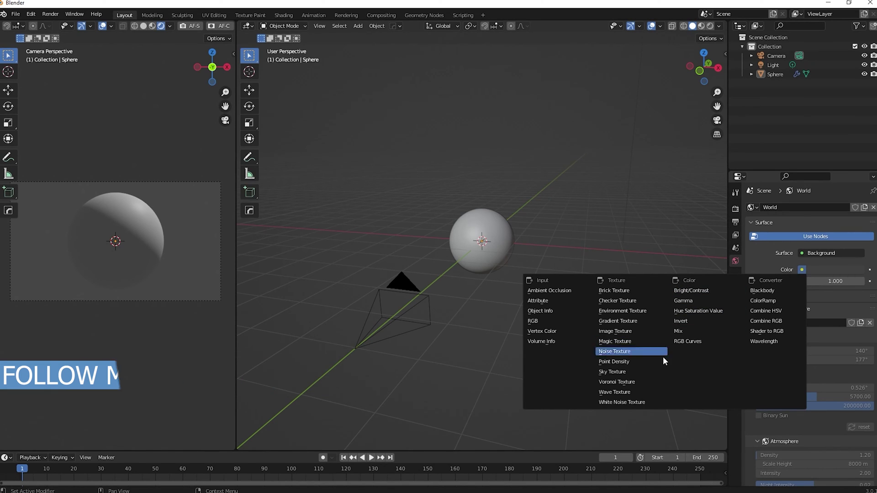
left_click(638, 370)
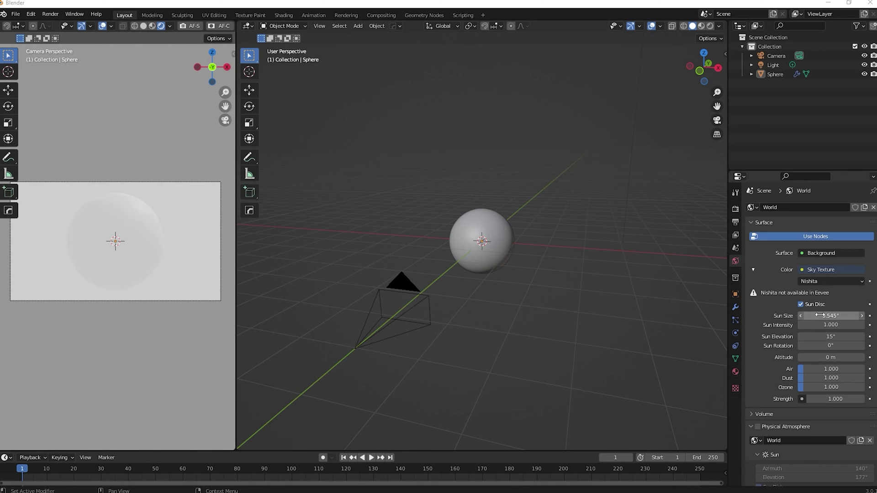
Step: Set the sky texture's Sun Rotation to -430°, Ozone to 3 and Air to 0.3
left_click(819, 346)
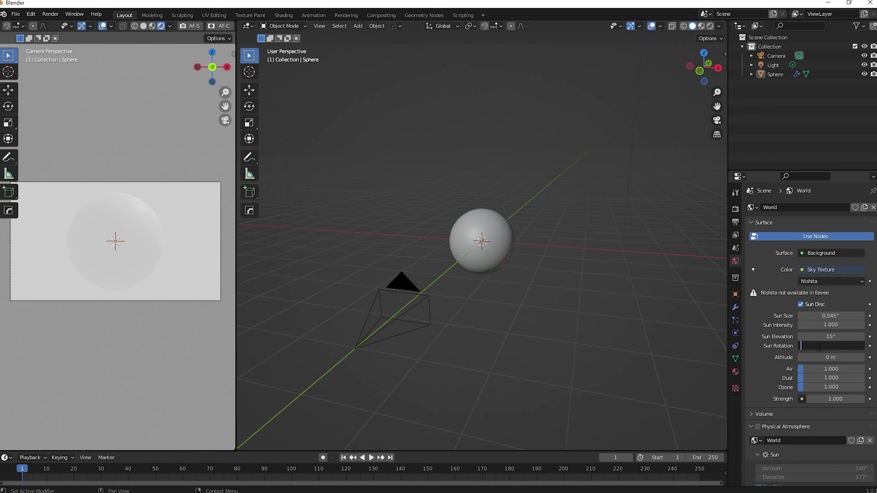
type("-430")
key("Return")
left_click(832, 388)
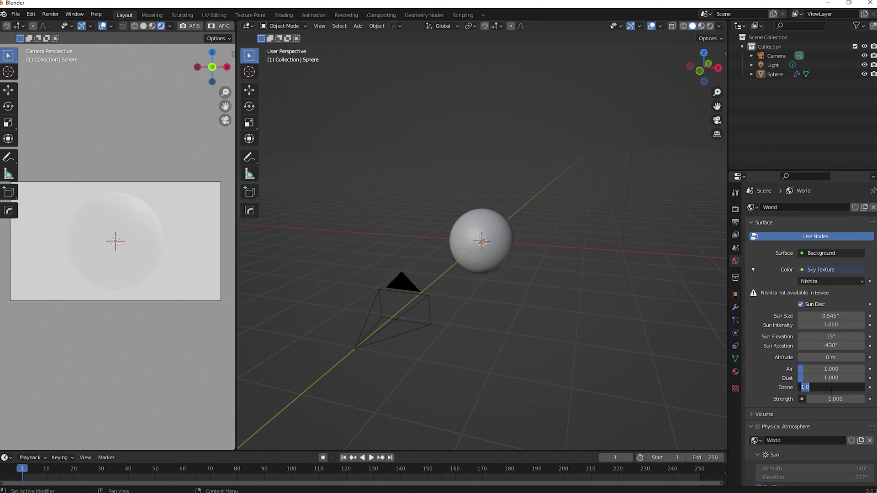
type("3")
key("Return")
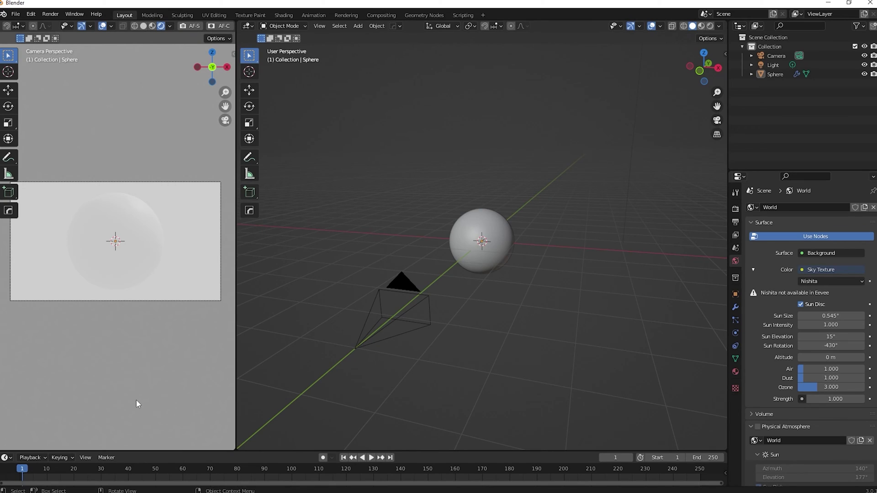
left_click(823, 368)
type("0.3")
key("Return")
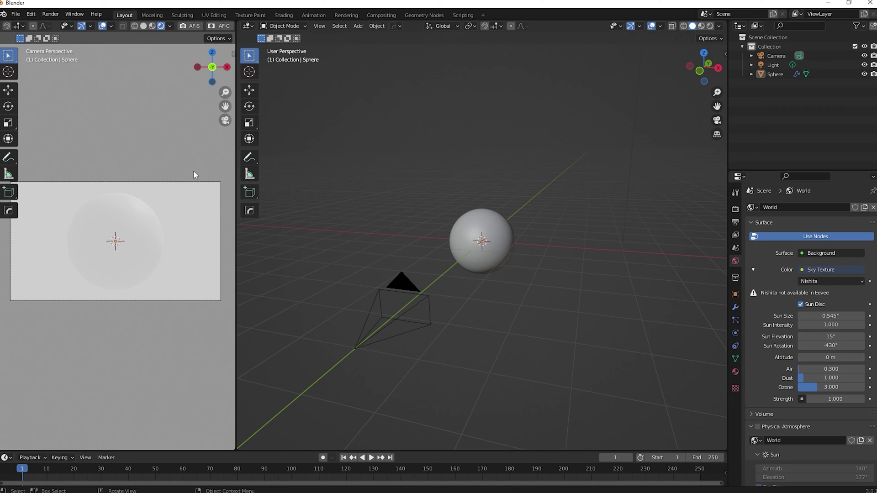
Step: Change the scene's render engine to Cycles
scroll(118, 29, "down", 5)
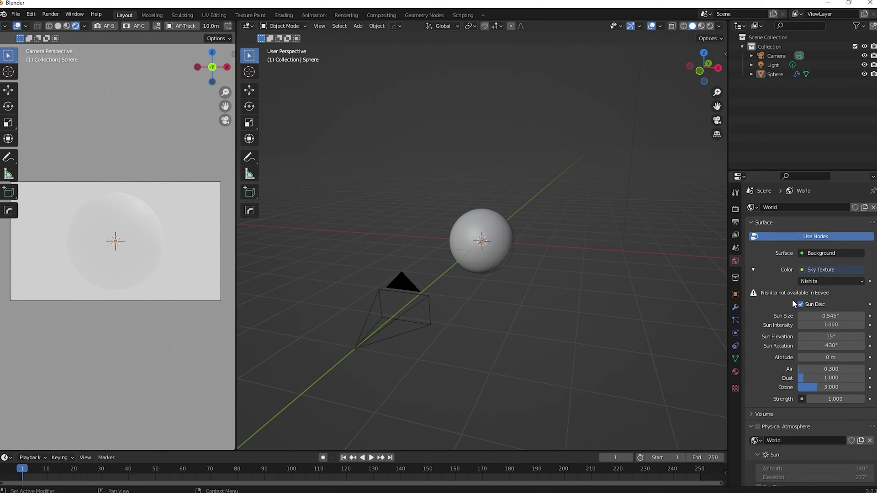
left_click(735, 209)
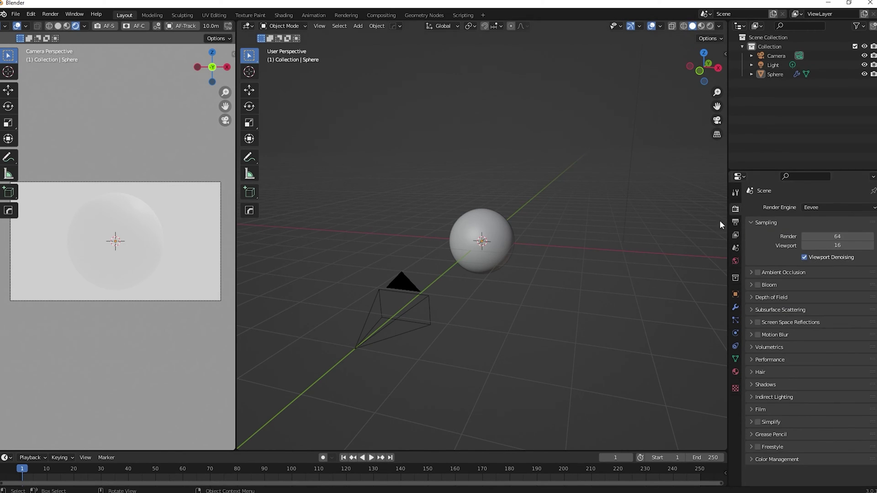
left_click(824, 206)
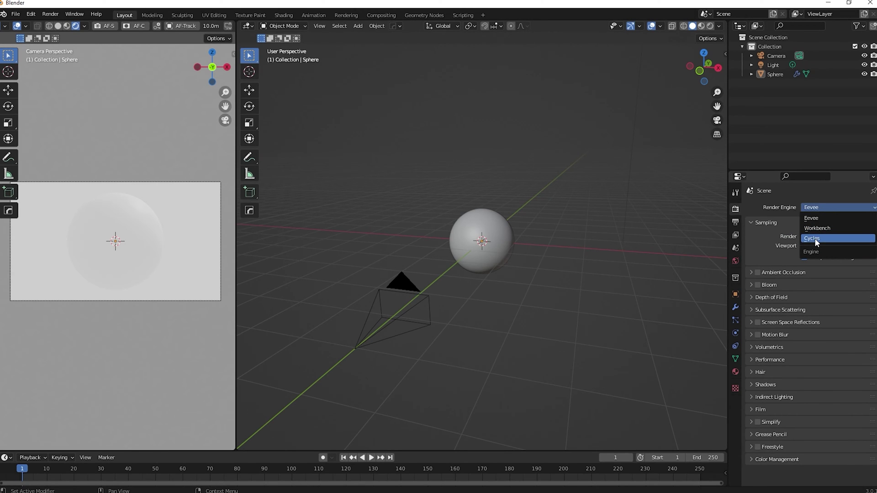
left_click(815, 239)
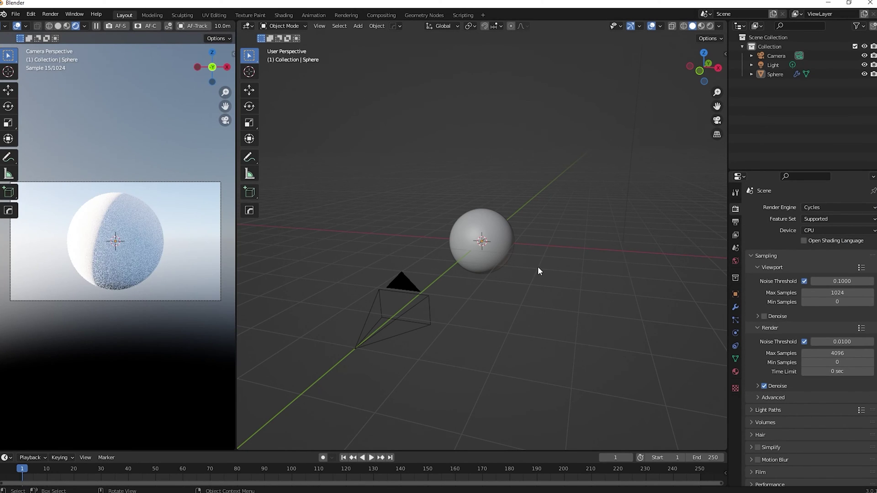
Step: Move the light in the front view to just right of and slightly below the sphere
scroll(538, 267, "down", 5)
key("KP_1")
left_click(536, 164)
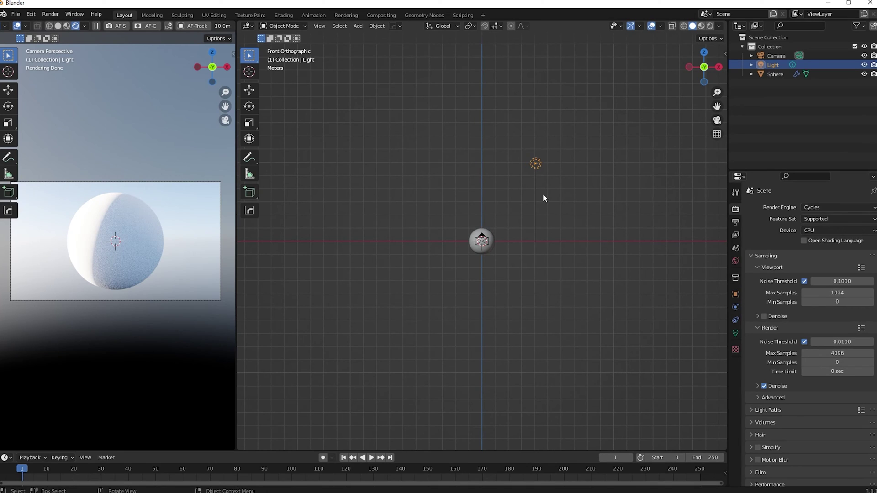
key("g")
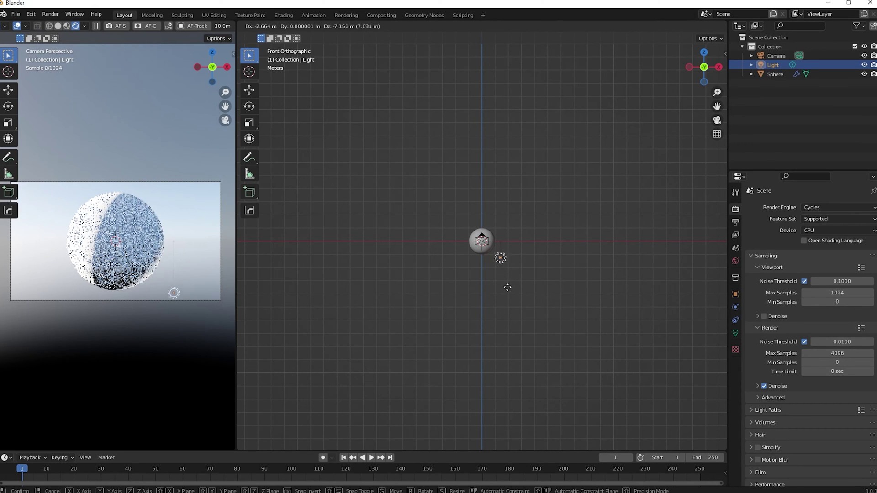
left_click(505, 257)
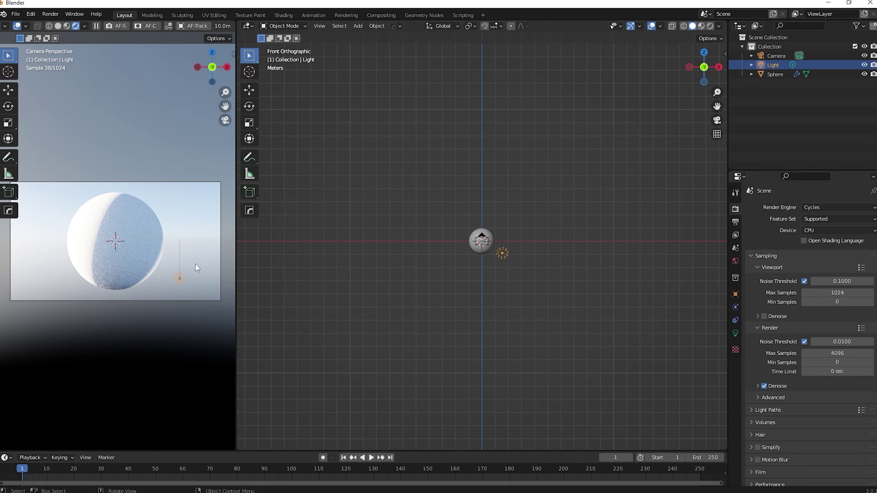
Step: Convert the light to an Area light, aim it up and left through the sphere, and deselect it
left_click(736, 333)
left_click(858, 248)
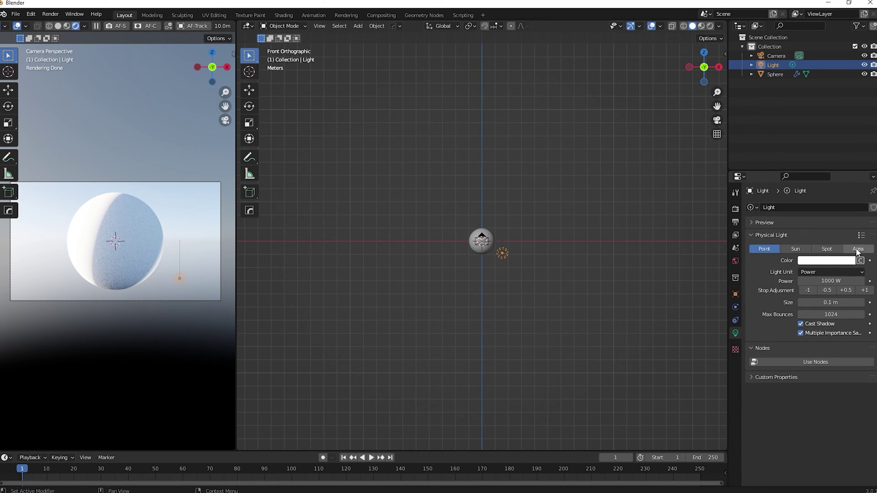
left_click_drag(474, 293, 460, 231)
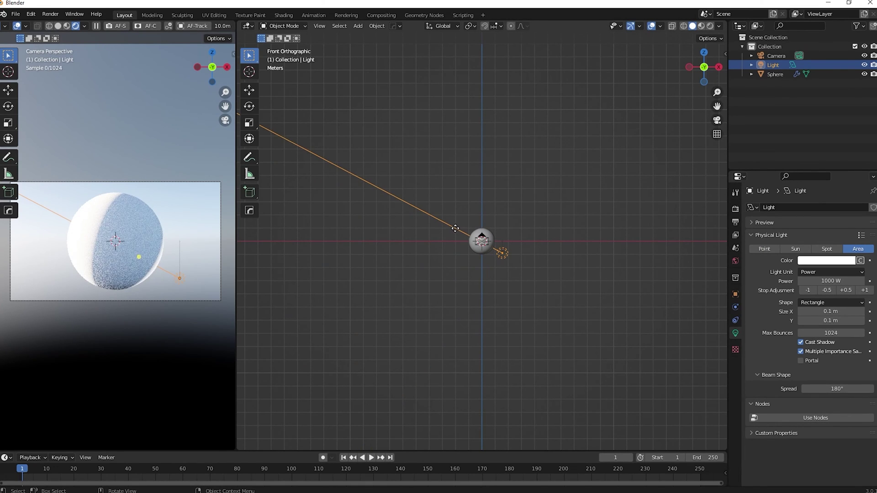
left_click(550, 300)
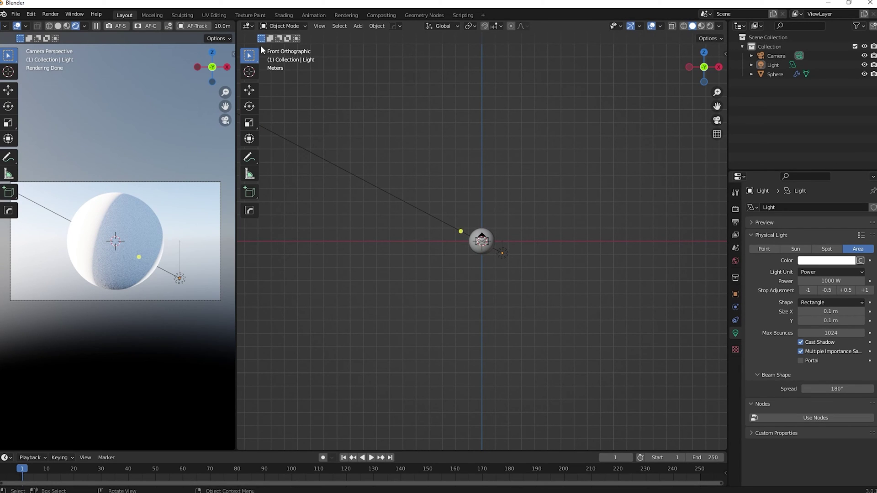
Step: Switch the front-view area to the Shader Editor and create a new material for the sphere
left_click(248, 26)
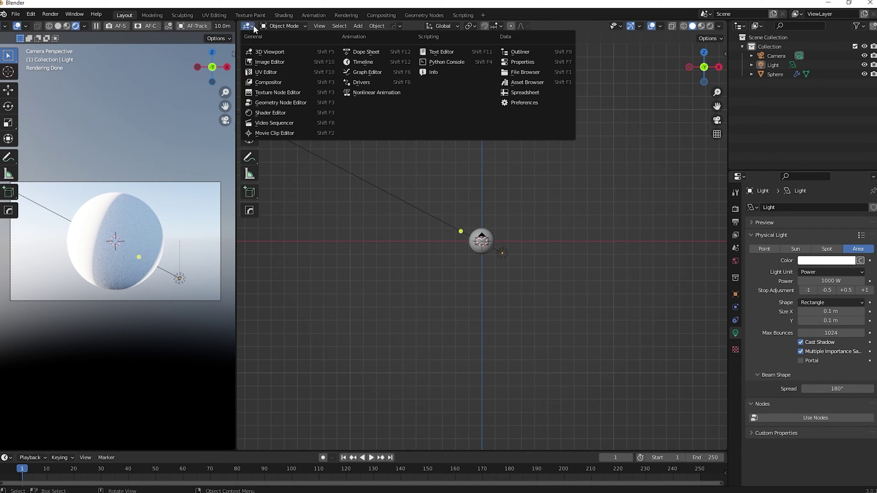
left_click(271, 112)
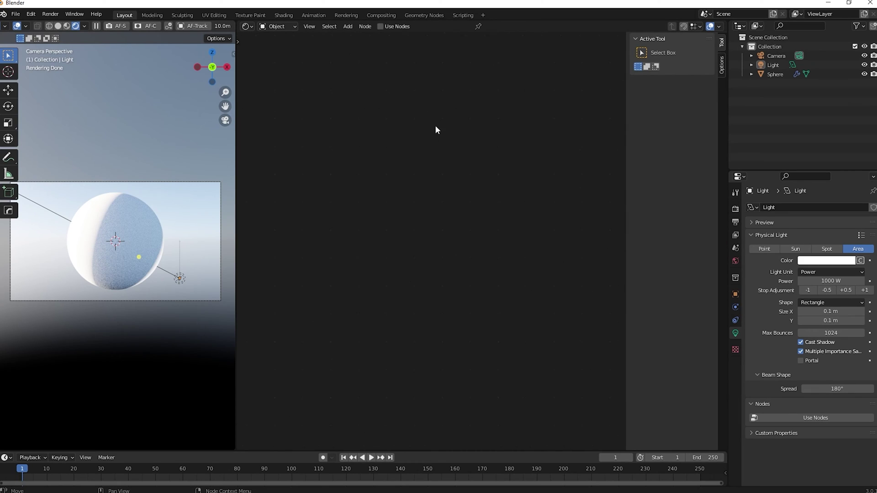
left_click(775, 74)
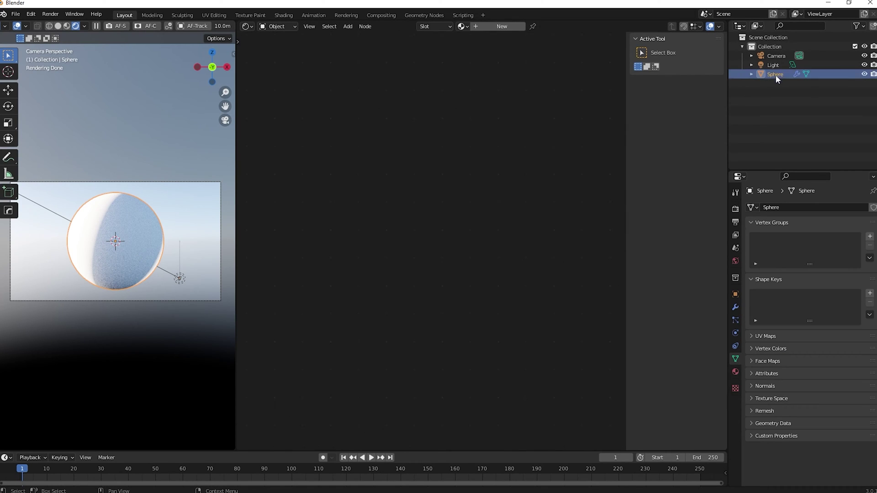
left_click(503, 27)
scroll(349, 288, "up", 4)
middle_click_drag(351, 253, 357, 231)
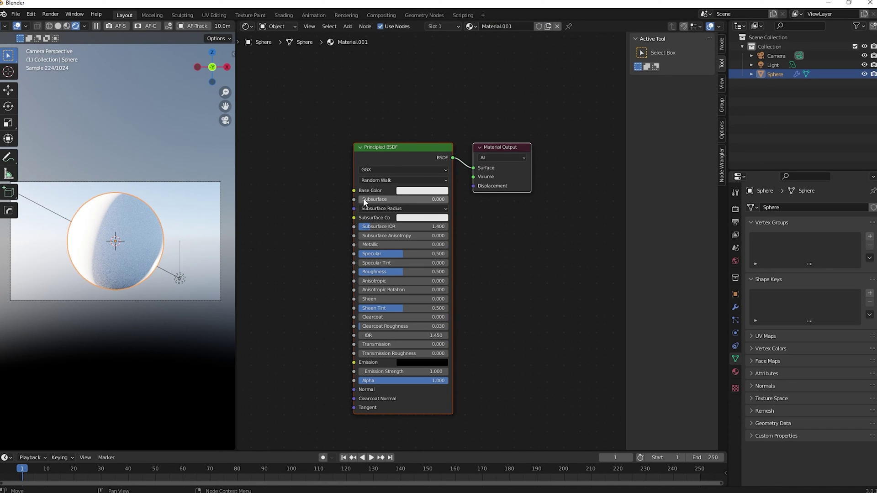
Step: Spread out the material nodes, with the Principled BSDF at the upper left and the Material Output farther right
left_click(388, 156)
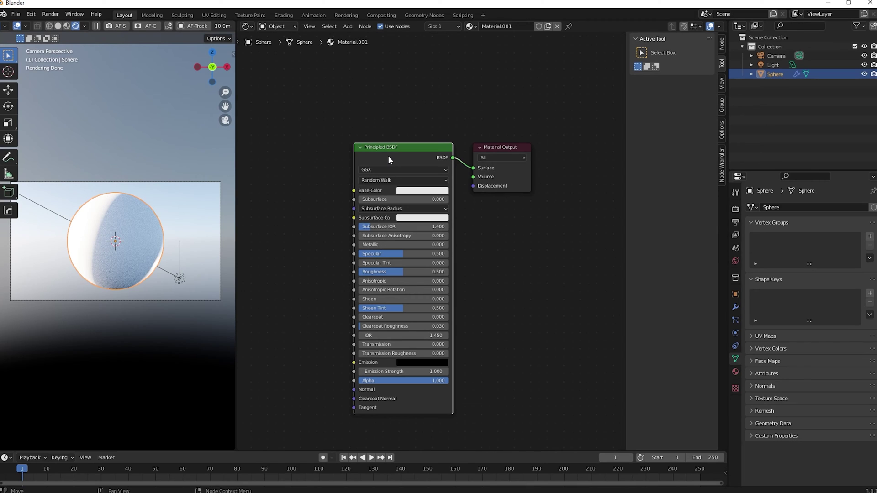
left_click_drag(388, 156, 331, 155)
left_click_drag(485, 149, 516, 160)
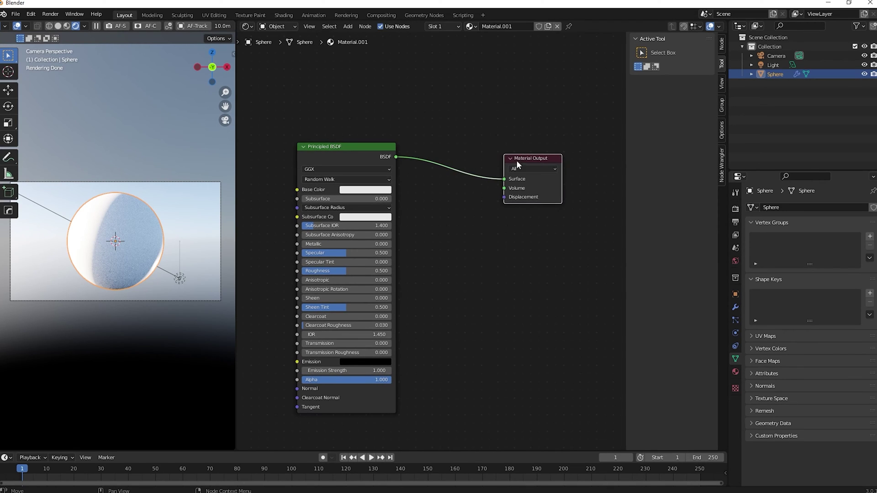
left_click_drag(372, 163, 370, 113)
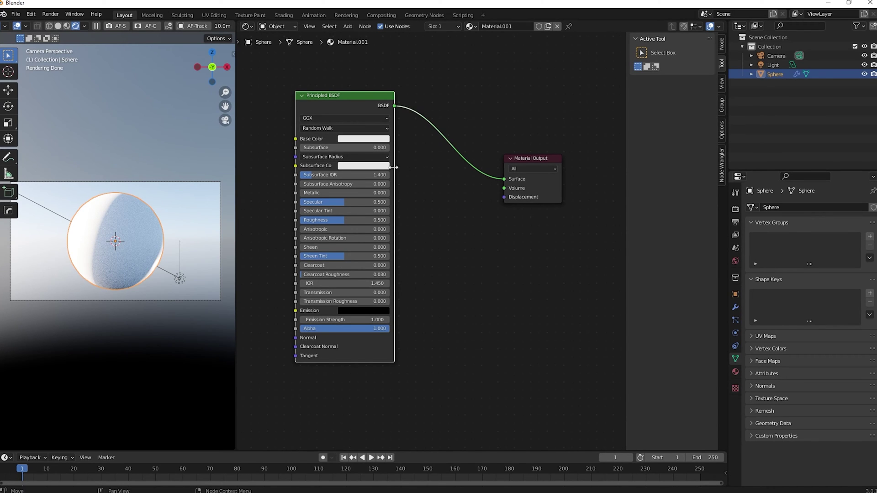
scroll(421, 247, "down", 2)
left_click_drag(369, 150, 337, 106)
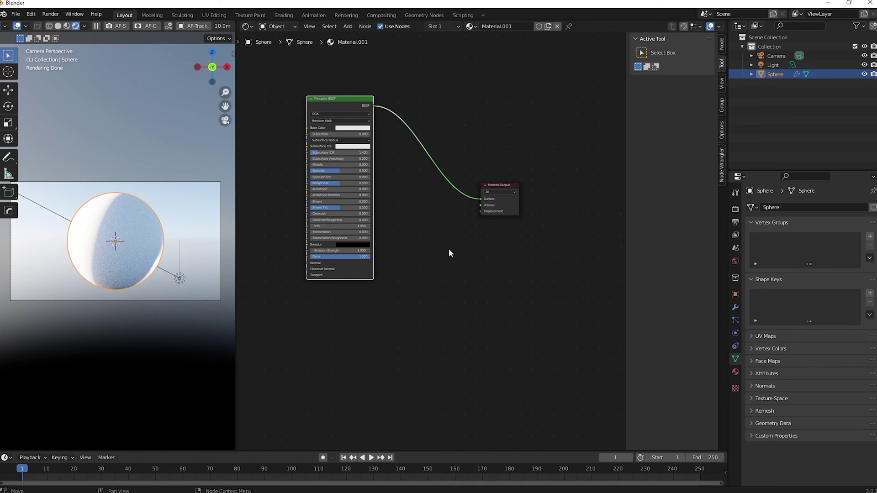
left_click_drag(494, 184, 506, 183)
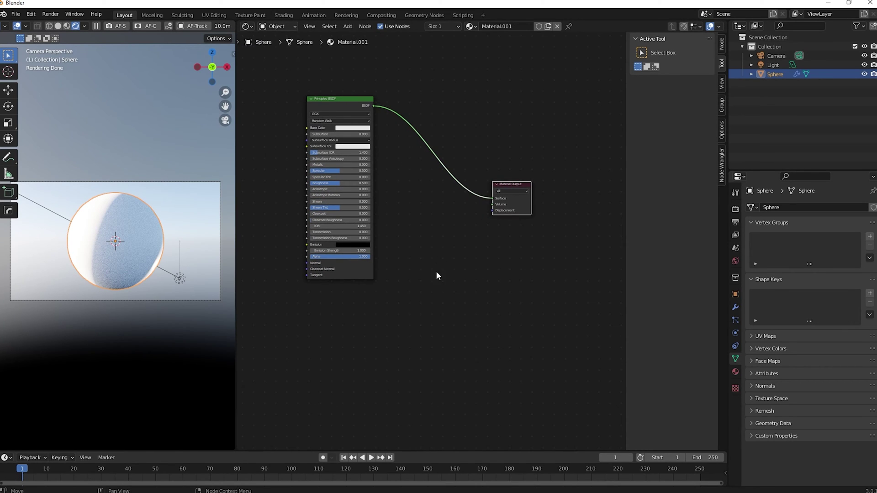
Step: Add a Displacement node below the Material Output and connect it to the output's Displacement socket
scroll(411, 292, "up", 1)
key("shift+a")
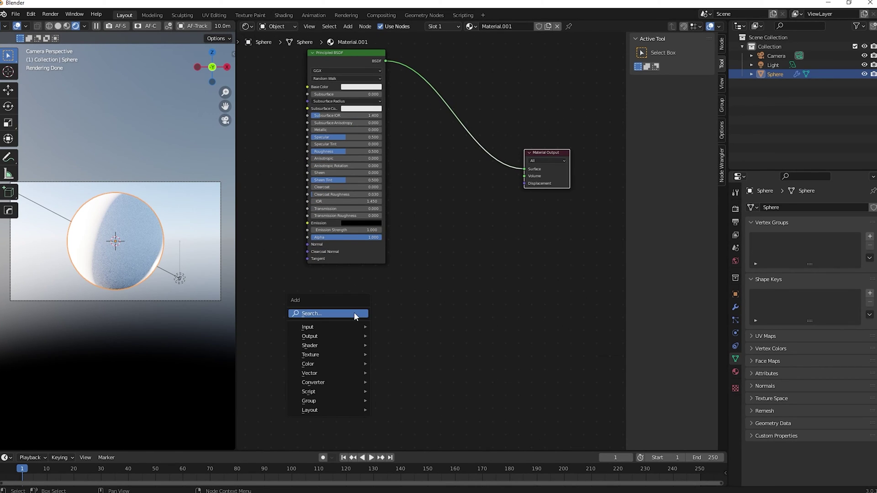
left_click(354, 313)
type("d")
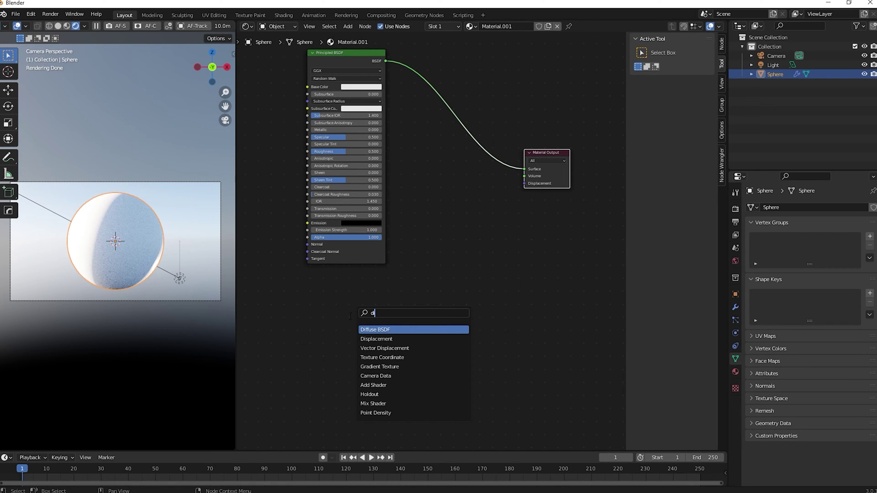
key("Down")
key("Return")
left_click(470, 249)
left_click_drag(471, 243, 524, 183)
left_click_drag(468, 272, 496, 239)
left_click_drag(481, 209, 470, 239)
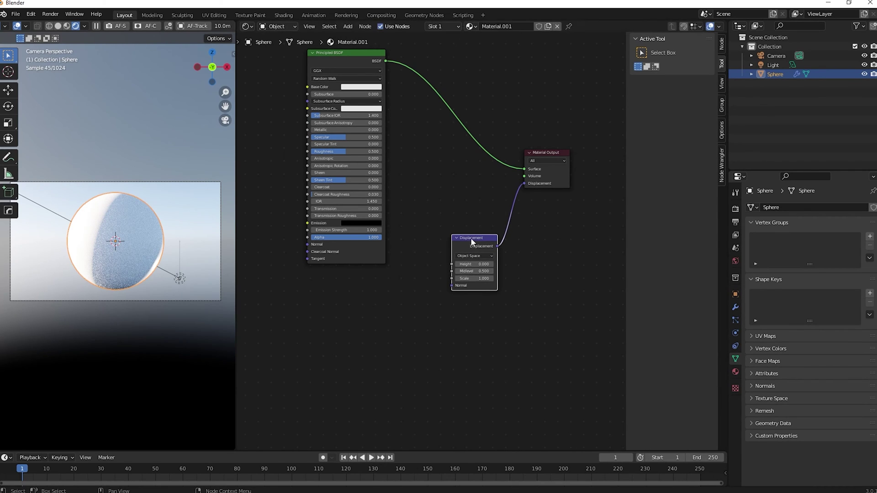
Step: Add a Noise Texture node left of the Displacement node and connect its Fac output to Height
key("shift+a")
left_click(387, 333)
type("noise")
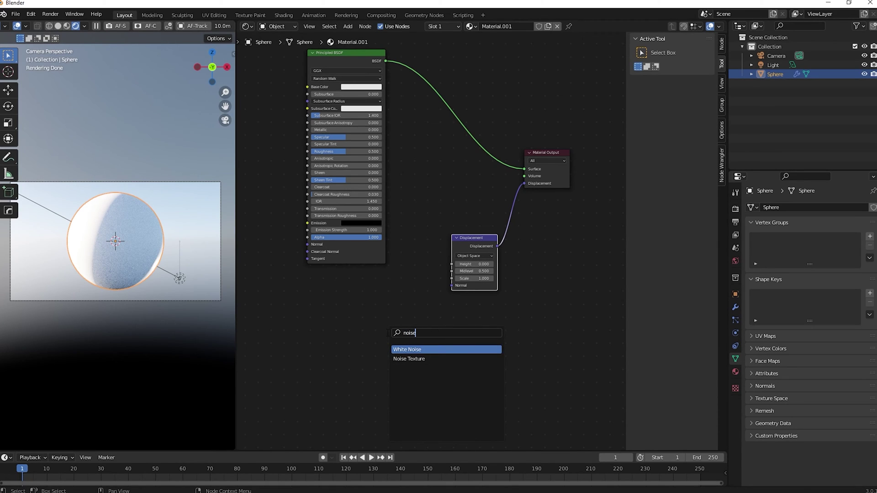
key("Down")
key("Return")
left_click(334, 315)
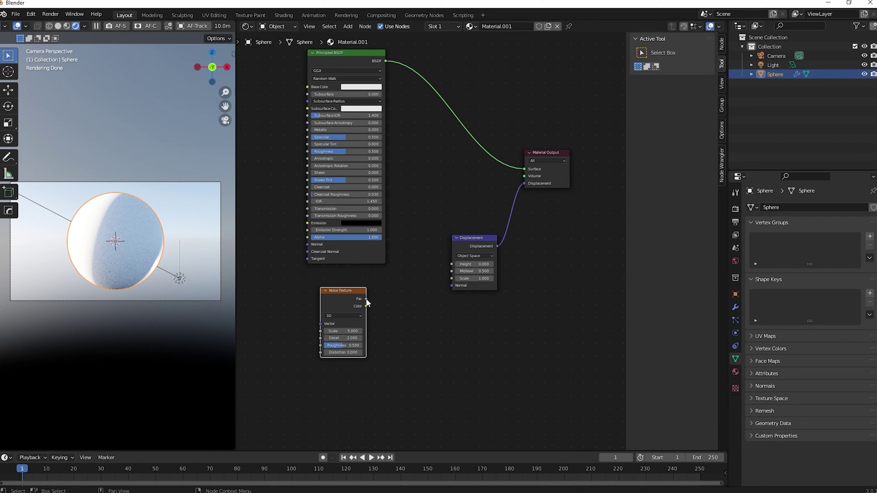
left_click_drag(366, 299, 452, 264)
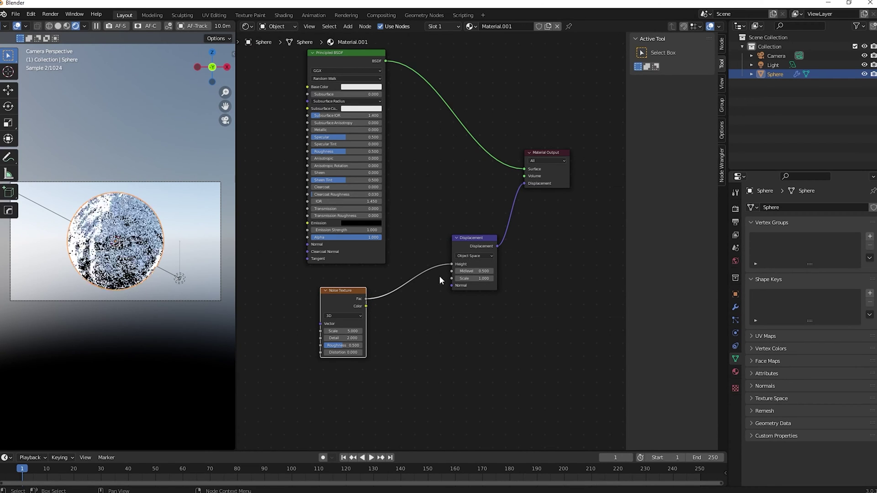
left_click_drag(342, 297, 370, 291)
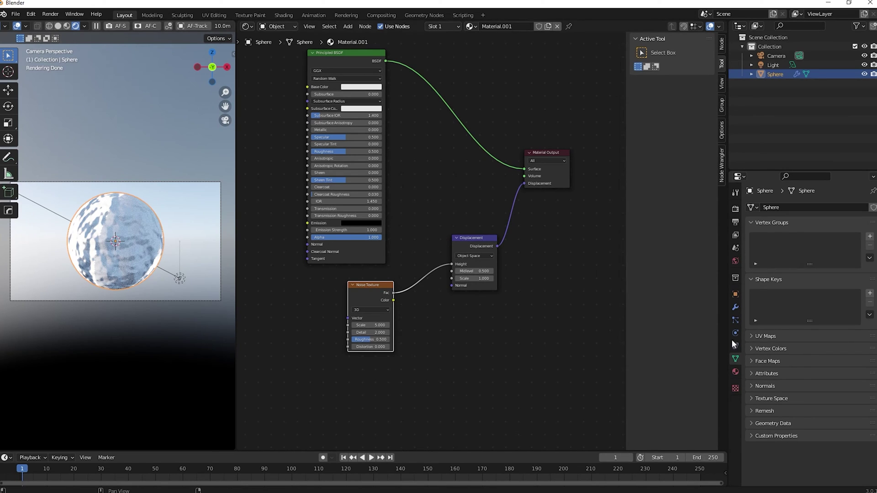
Step: Set the sphere material's displacement method to Displacement and Bump
left_click(734, 372)
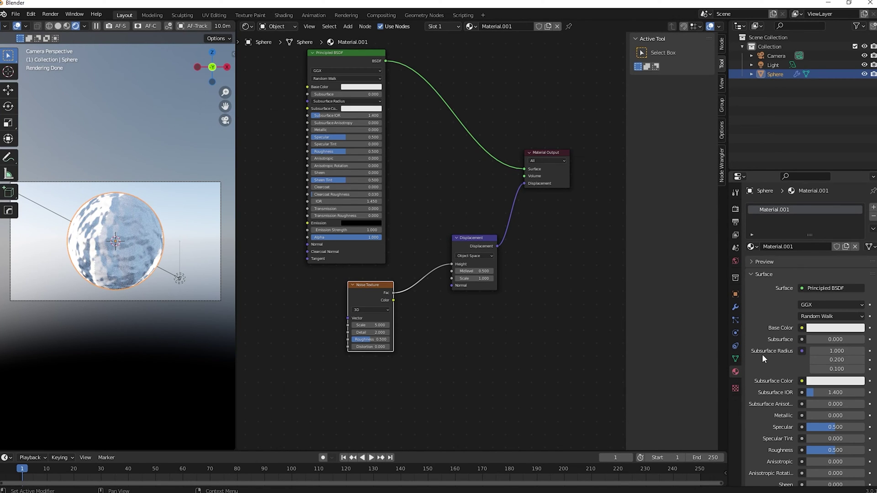
scroll(772, 338, "down", 15)
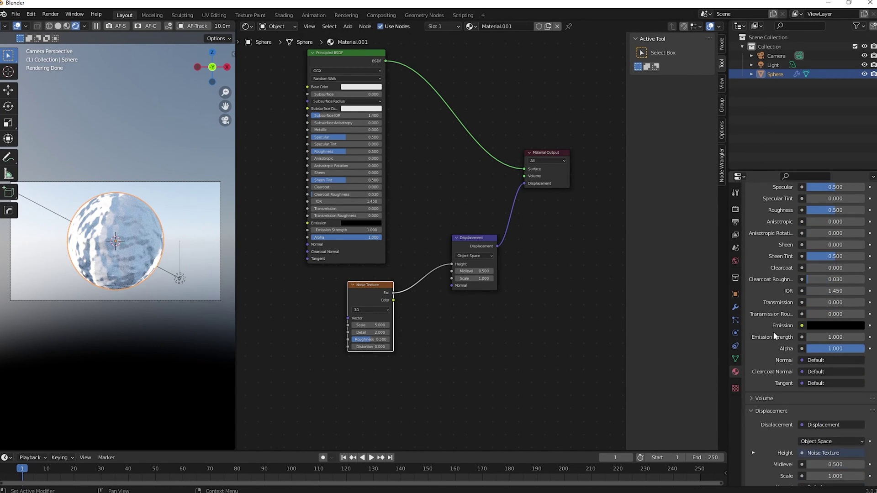
scroll(775, 336, "down", 2)
left_click(756, 370)
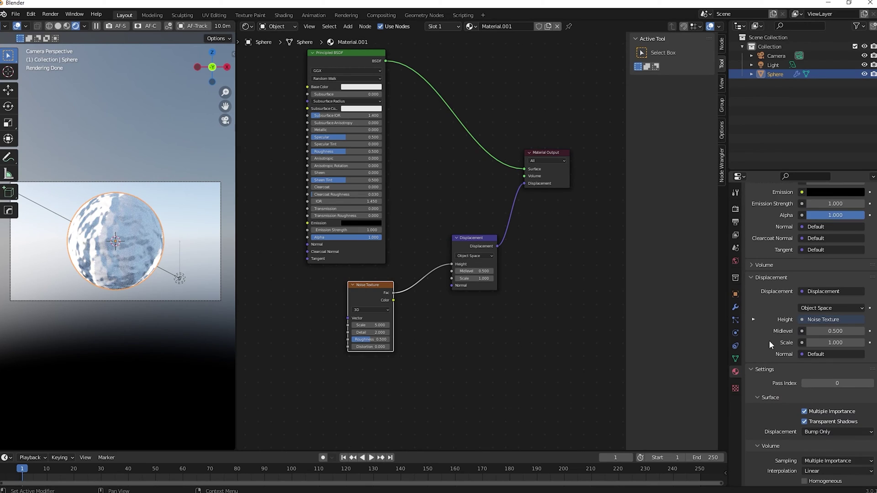
scroll(769, 341, "down", 5)
left_click(827, 338)
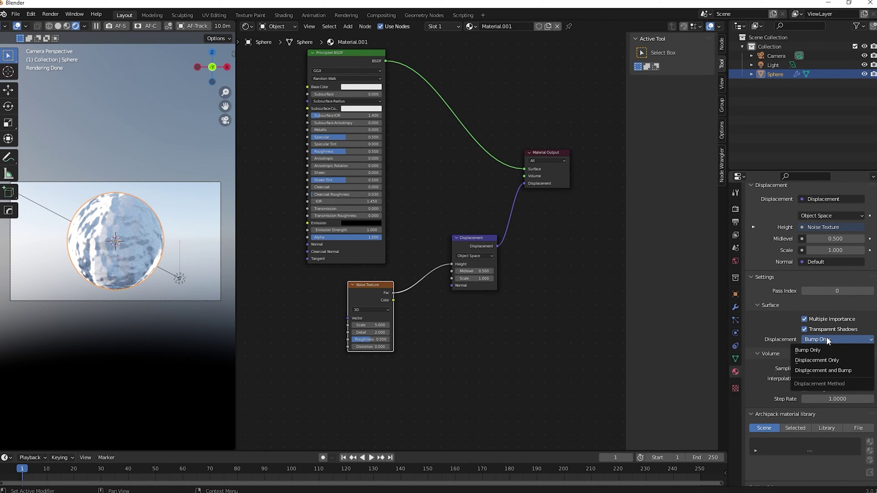
left_click(818, 371)
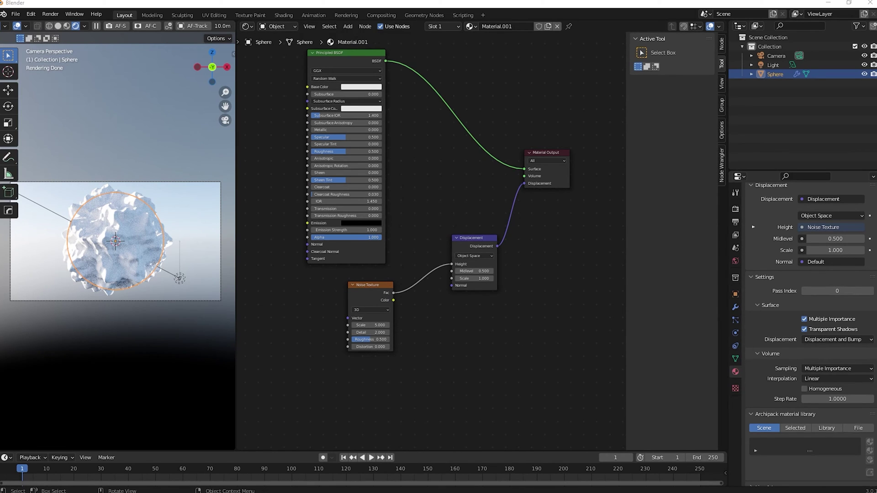
Step: Add Texture Coordinate and Mapping nodes to the Noise Texture with Node Wrangler
left_click(367, 286)
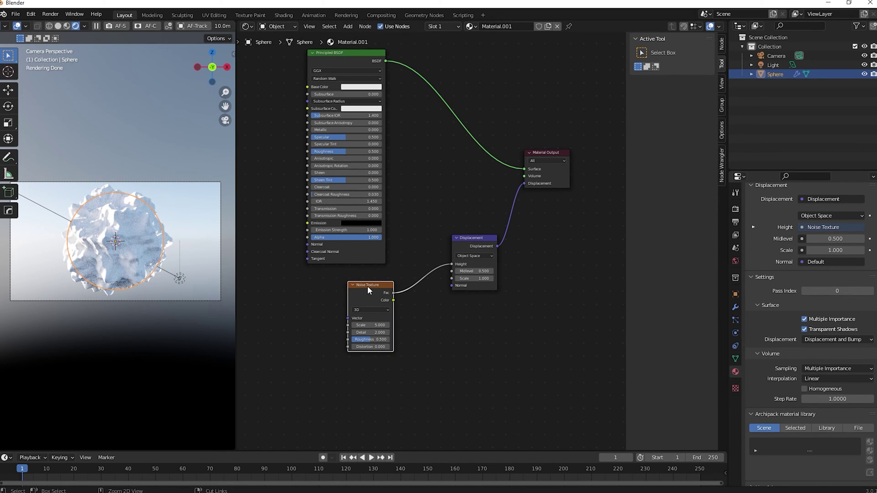
key("ctrl+t")
scroll(256, 351, "down", 1)
middle_click_drag(256, 351, 352, 319)
scroll(316, 193, "up", 2)
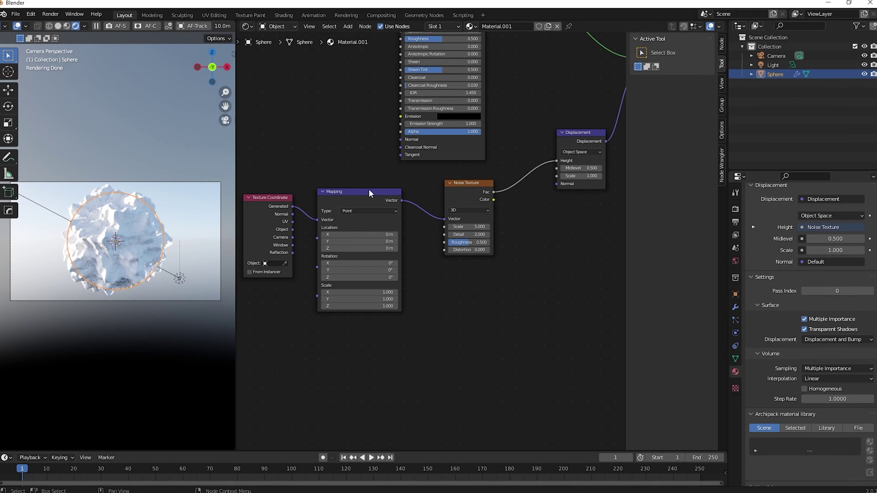
Step: Check in the add-on preferences whether Node Wrangler is enabled, searching for "node"
left_click(31, 14)
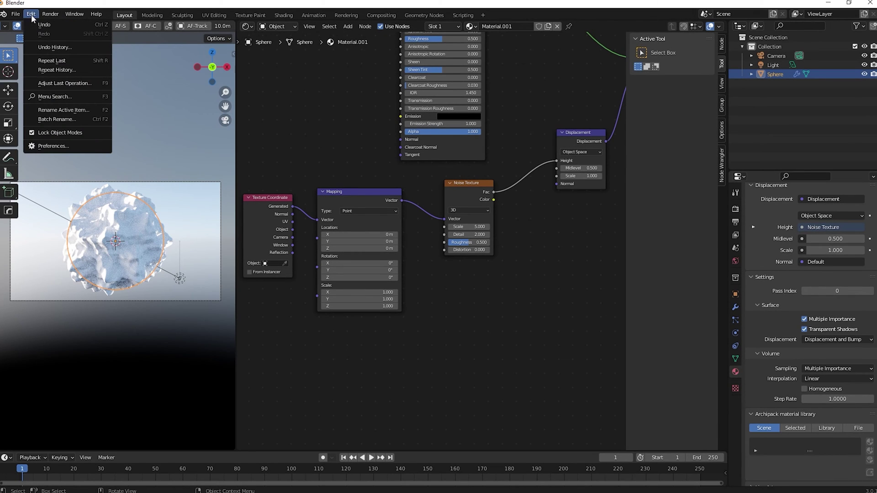
left_click(50, 147)
left_click(236, 47)
type("node")
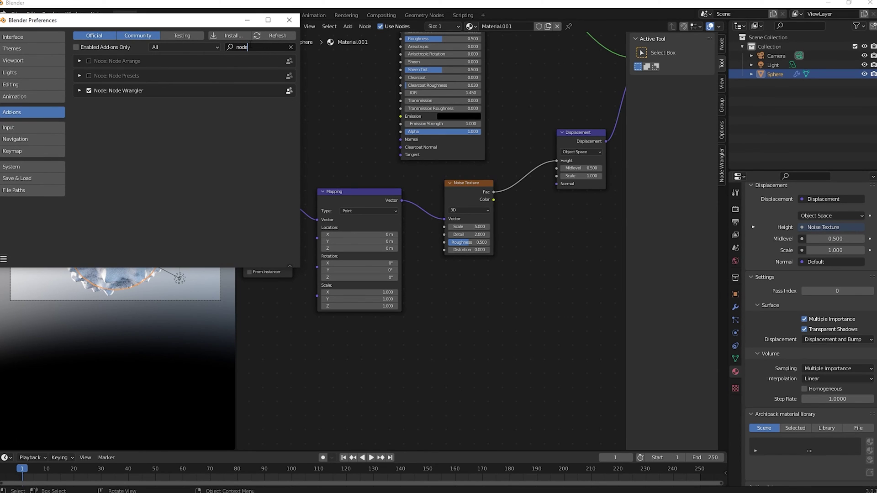
key("Return")
left_click(289, 20)
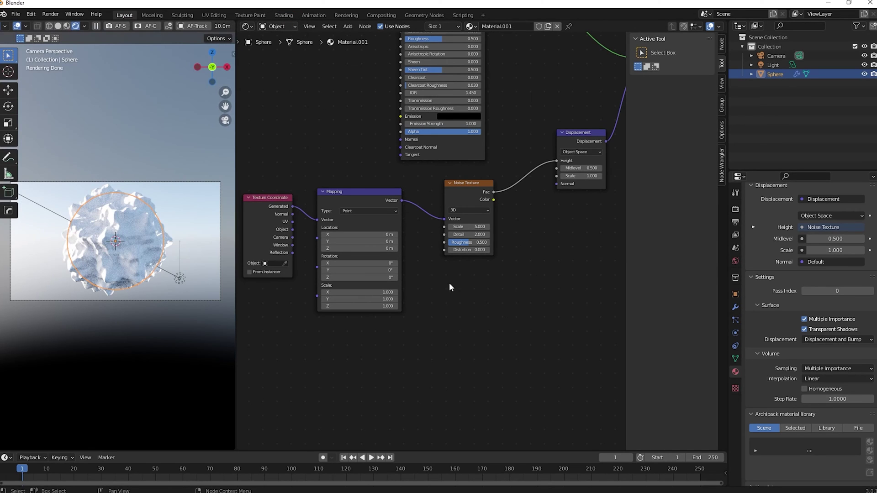
Step: Connect the Texture Coordinate's Object output to the Mapping Vector and set the Noise Texture's Scale to 1
left_click(475, 191)
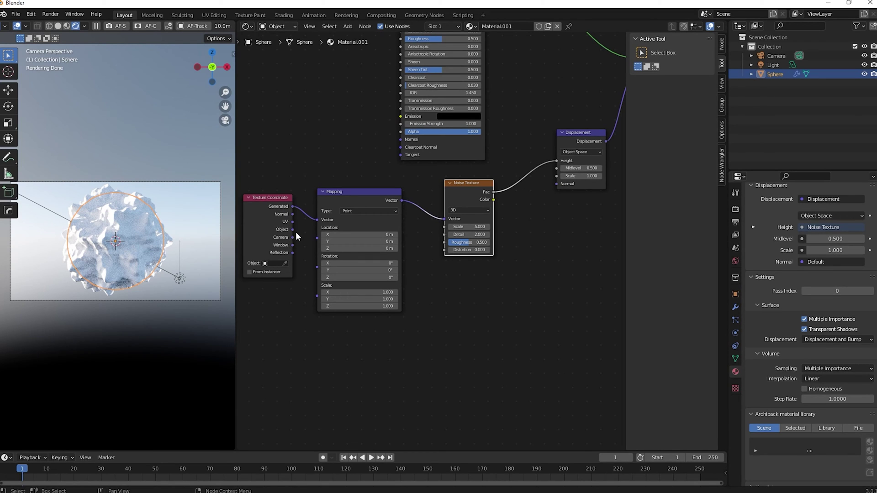
left_click_drag(292, 229, 318, 219)
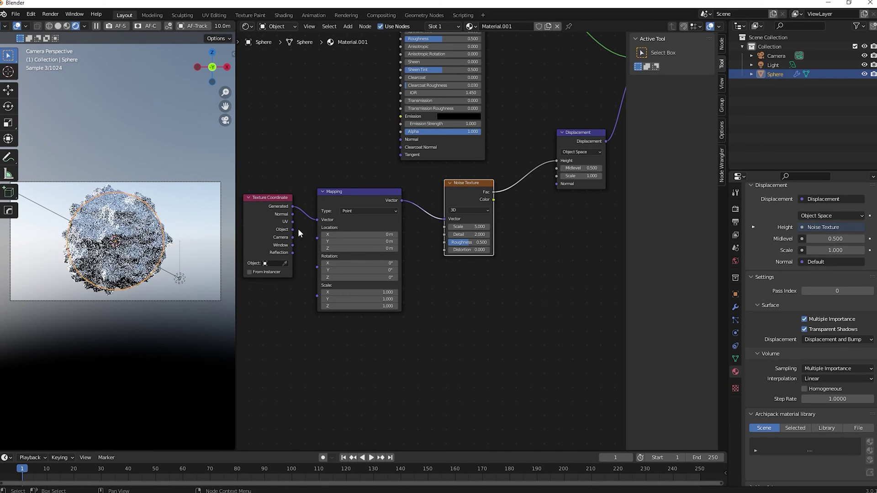
scroll(445, 265, "up", 3)
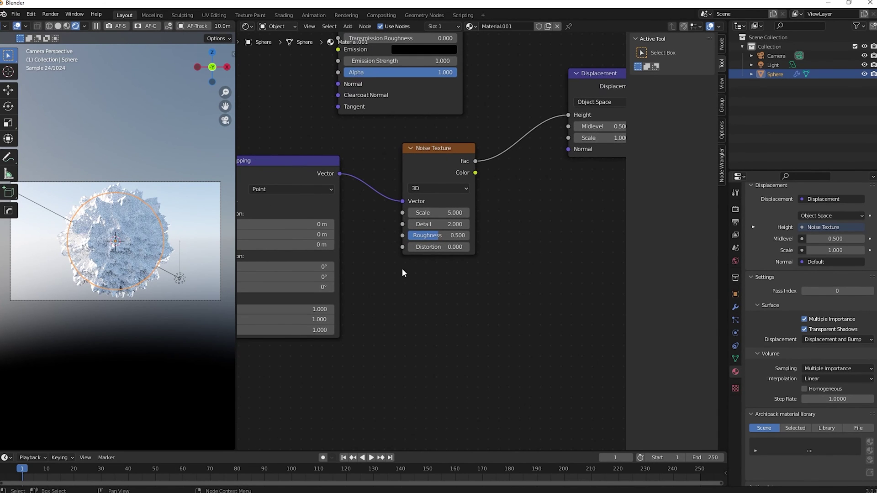
left_click(448, 213)
type("1")
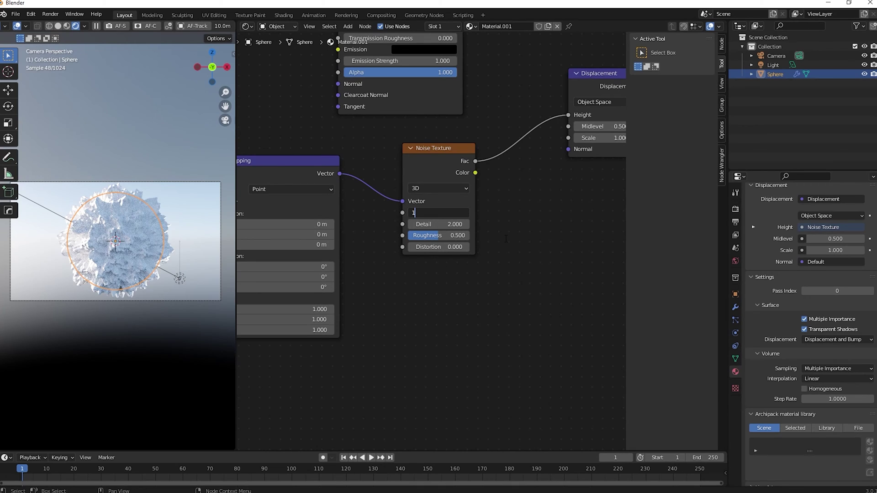
key("Return")
scroll(485, 249, "down", 3)
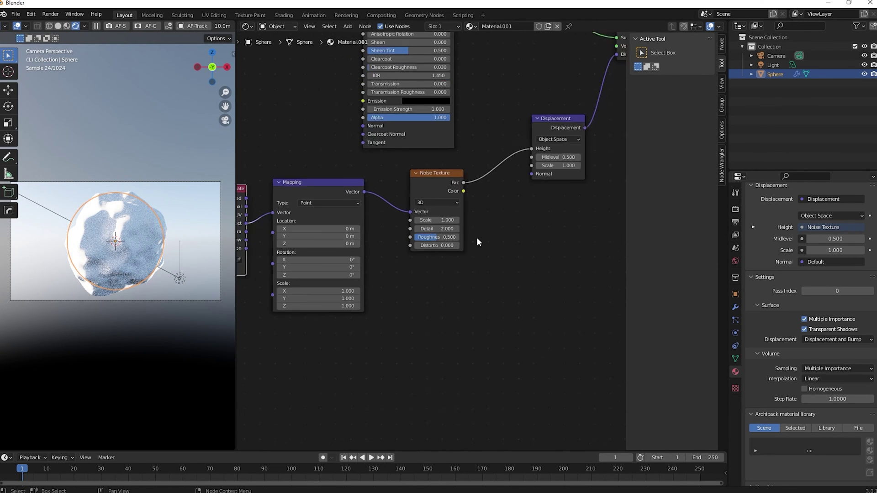
Step: Preview the Noise Texture's output directly on the sphere with a Node Wrangler viewer
left_click(442, 185)
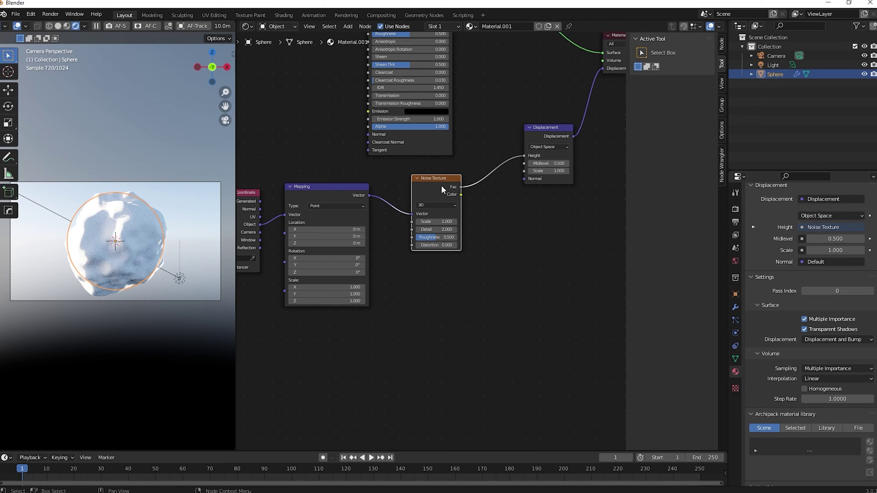
left_click(440, 185, "ctrl+shift")
scroll(461, 235, "down", 2)
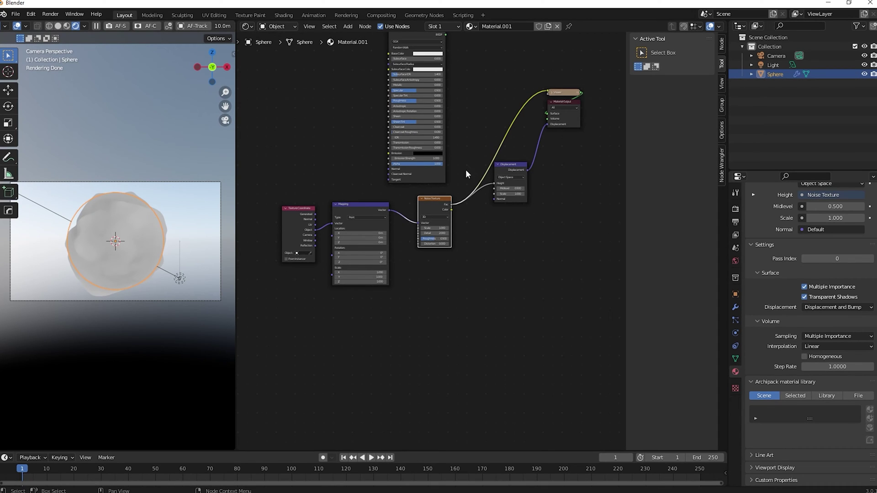
Step: Reconnect the Principled BSDF to the Material Output's Surface and delete the preview's Viewer node
scroll(466, 160, "down", 3)
left_click_drag(420, 137, 489, 190)
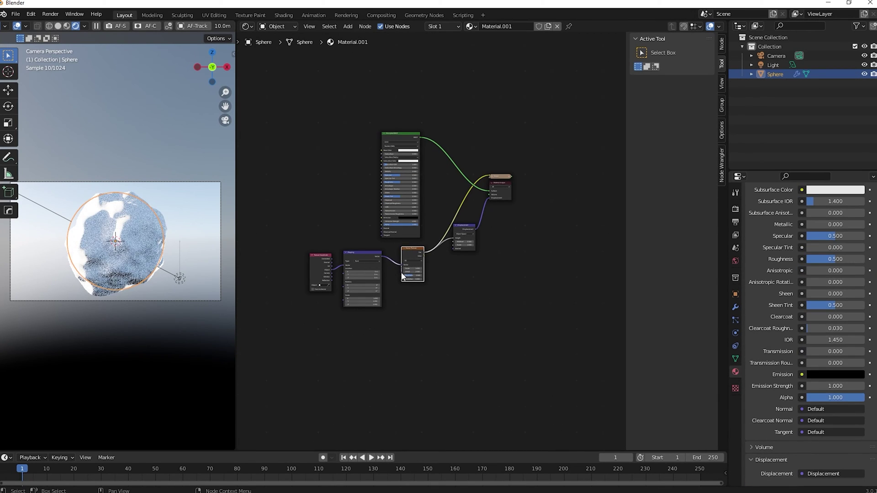
left_click(500, 175)
key("x")
Step: Move the Texture Coordinate node farther left to make room before the Mapping node
scroll(391, 282, "up", 2)
middle_click_drag(391, 282, 368, 196)
left_click_drag(368, 197, 309, 193)
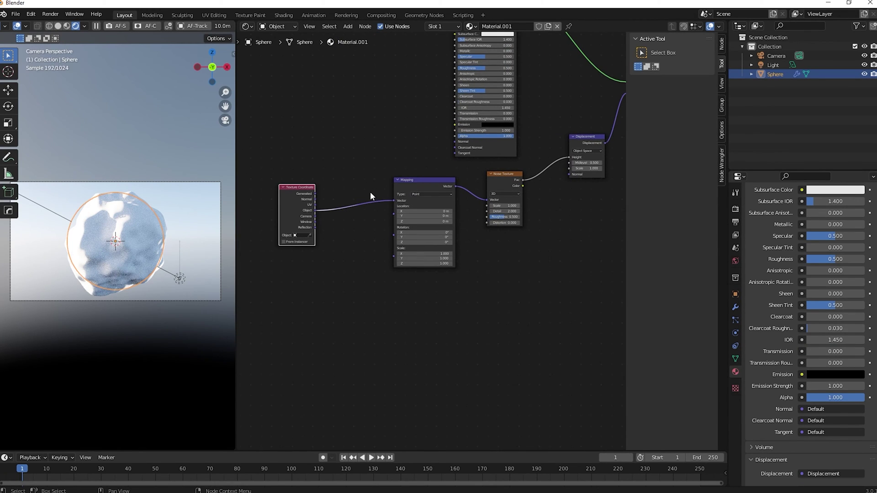
Step: Move the Mapping and Noise Texture nodes left, leaving room before the Displacement node
left_click_drag(427, 182, 386, 183)
middle_click_drag(386, 184, 371, 242)
left_click_drag(421, 184, 390, 199)
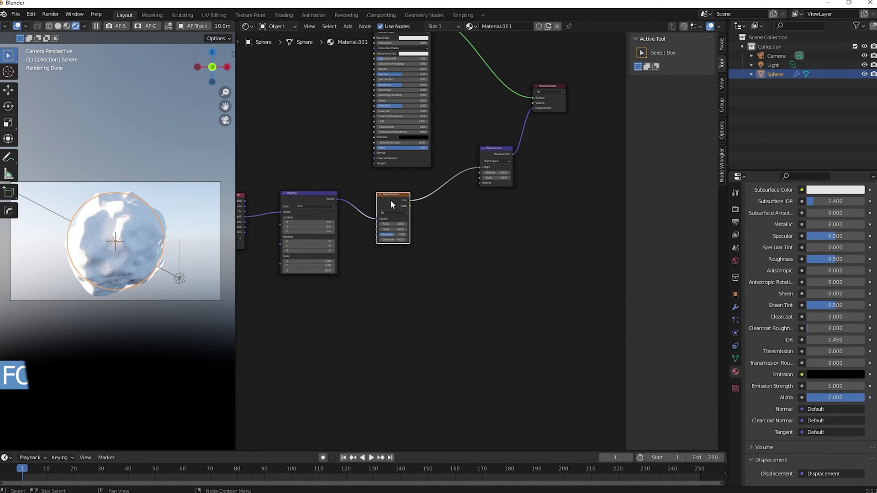
Step: Duplicate the Noise Texture and Displacement nodes together and place the copies below the originals
scroll(353, 166, "up", 2)
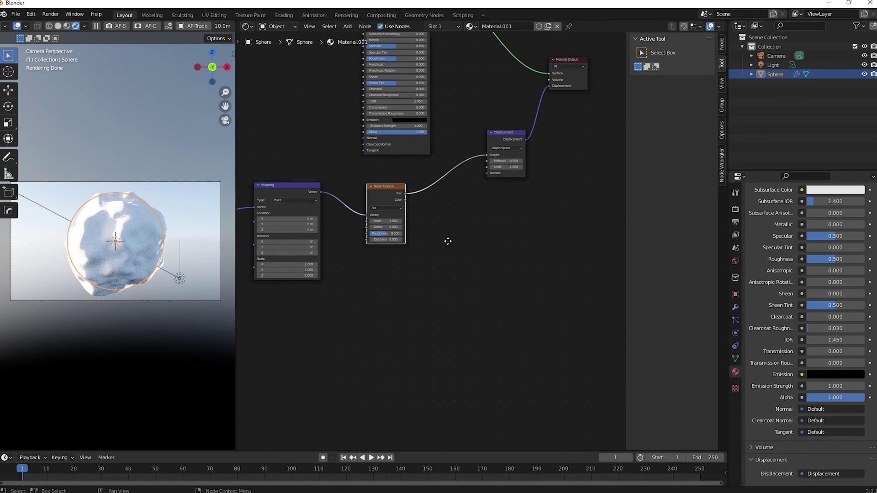
left_click(347, 196, "shift")
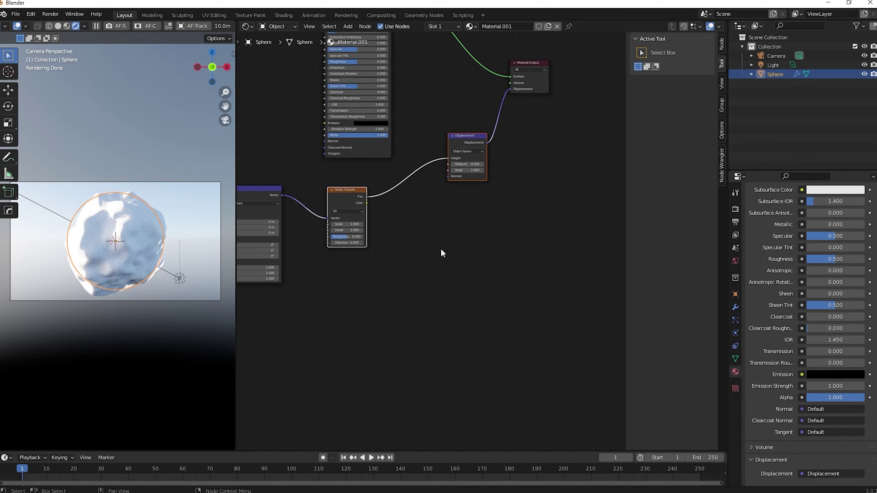
key("shift+d")
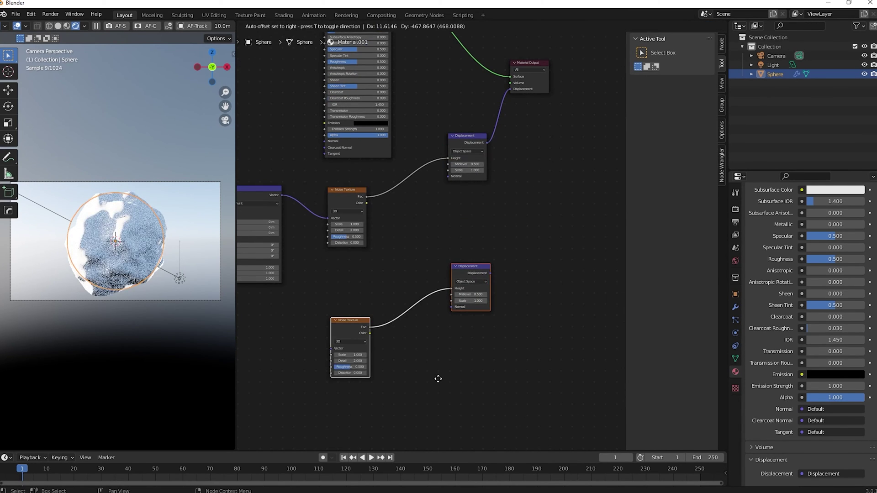
left_click(439, 376)
Step: Move the original Displacement node closer to its Noise Texture and connect the duplicate Displacement to the Material Output's Displacement input
left_click(499, 270)
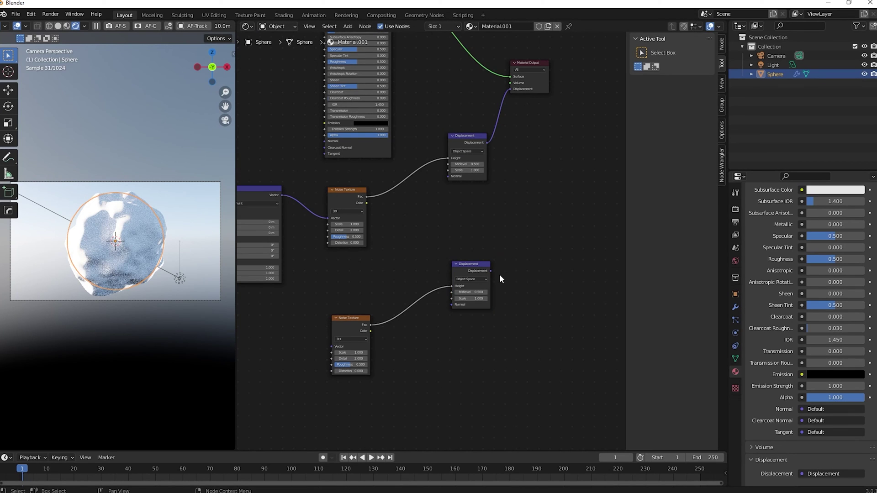
left_click_drag(467, 136, 428, 175)
left_click_drag(490, 271, 510, 89)
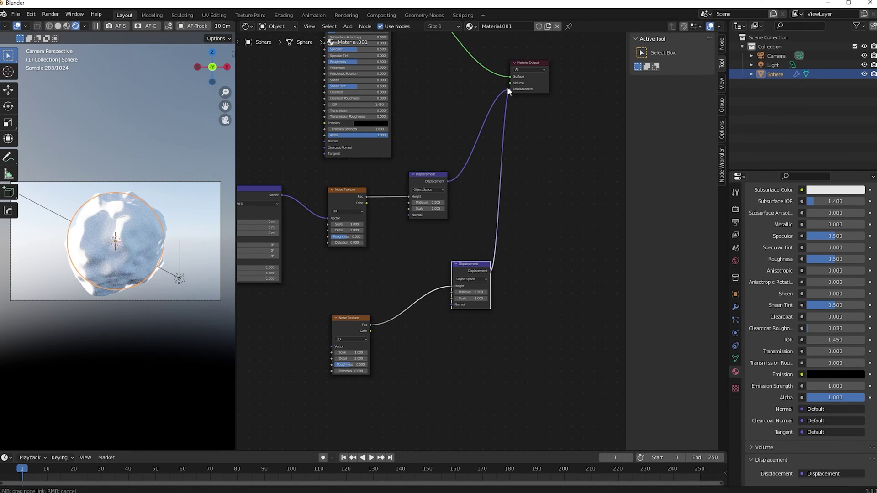
Step: Set the duplicated Noise Texture's Scale to 60
middle_click_drag(383, 309, 402, 254)
scroll(401, 254, "up", 1)
double_click(363, 311)
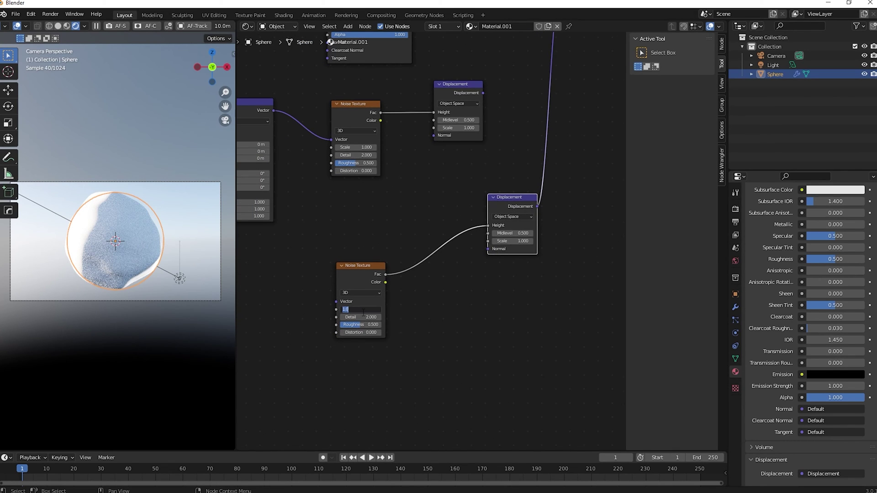
type("60")
key("Return")
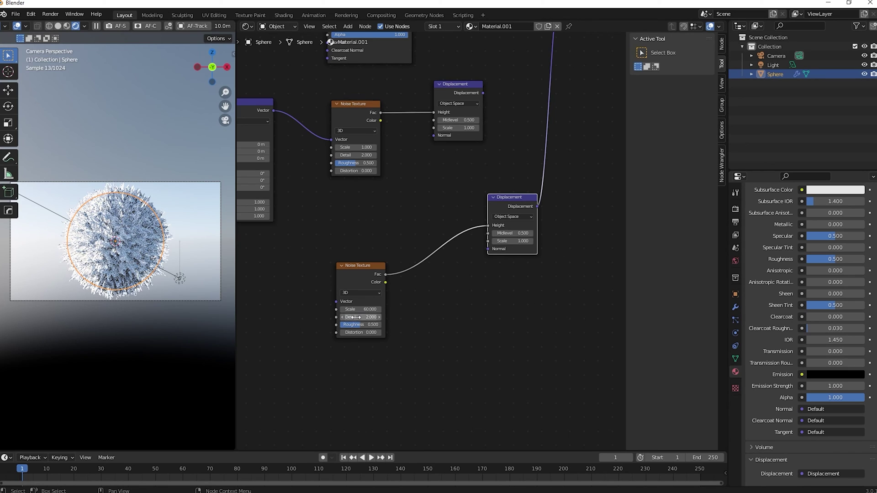
Step: Set the duplicated Noise Texture's Detail and Roughness both to 0
left_click(362, 317)
left_click_drag(362, 317, 338, 317)
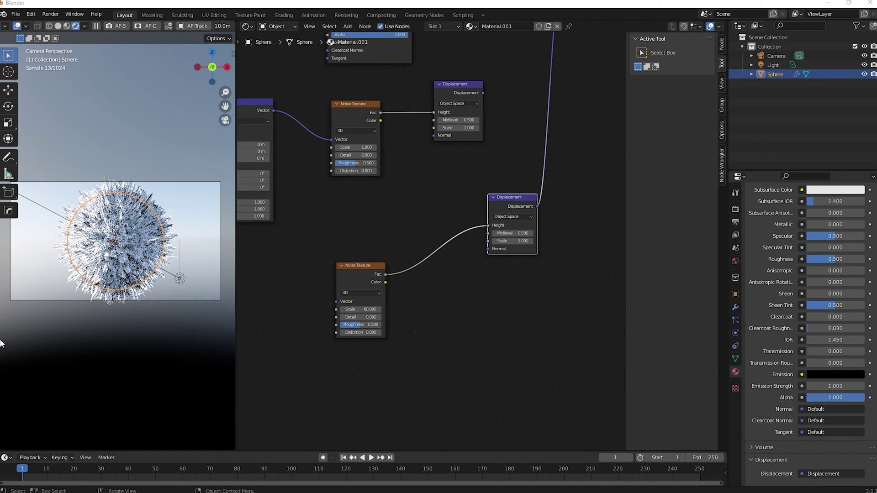
left_click(364, 325)
type("0")
key("Return")
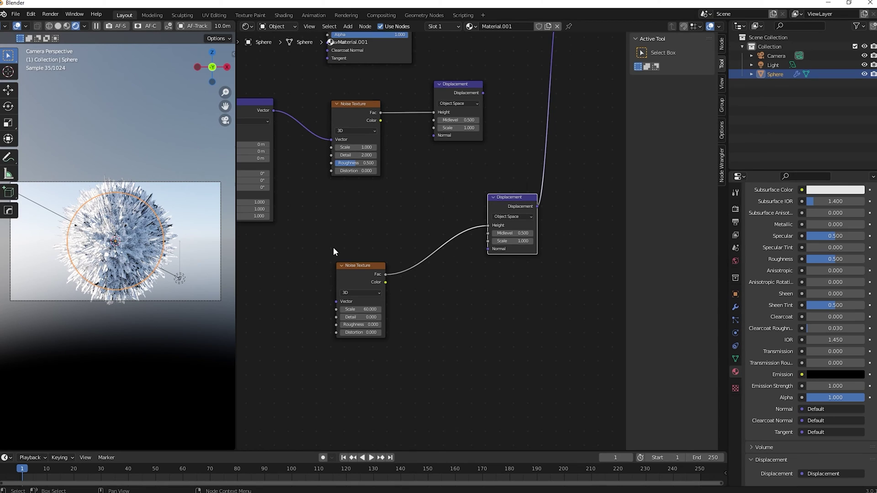
Step: Move the duplicated Noise Texture up beneath the original and connect the Mapping node's Vector output to its Vector input
scroll(330, 250, "down", 1)
middle_click_drag(330, 249, 395, 297)
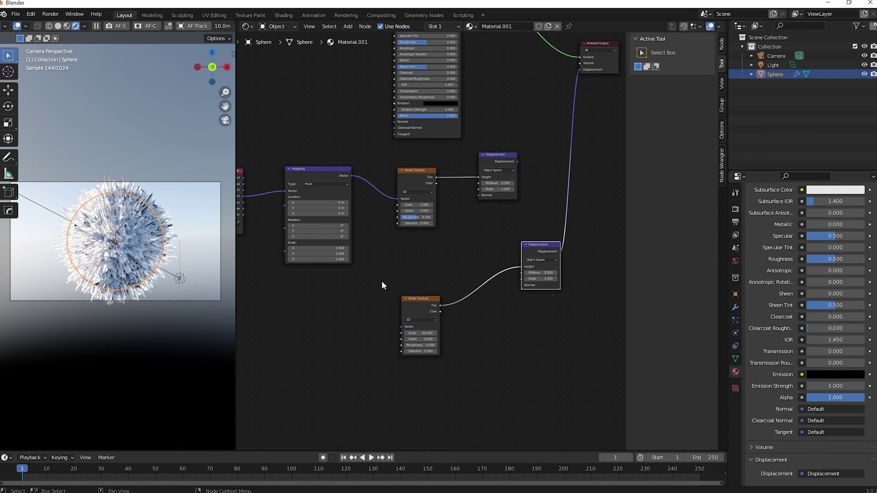
left_click_drag(410, 305, 418, 272)
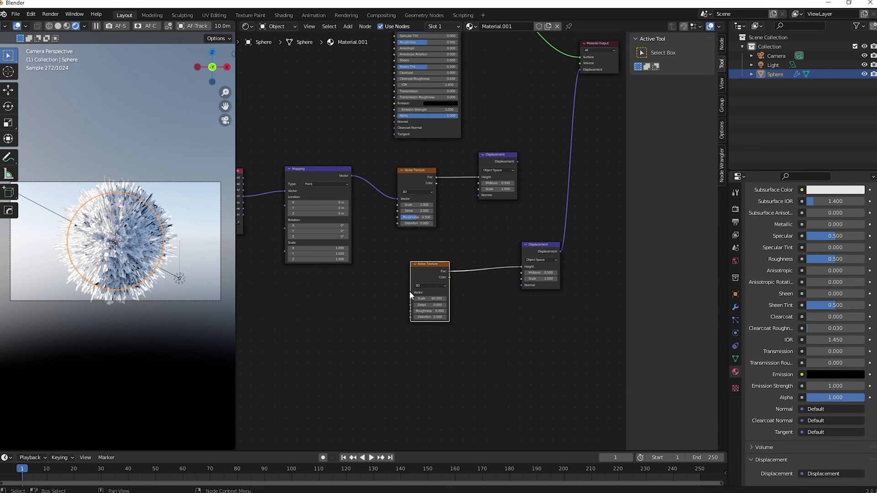
left_click_drag(410, 292, 352, 175)
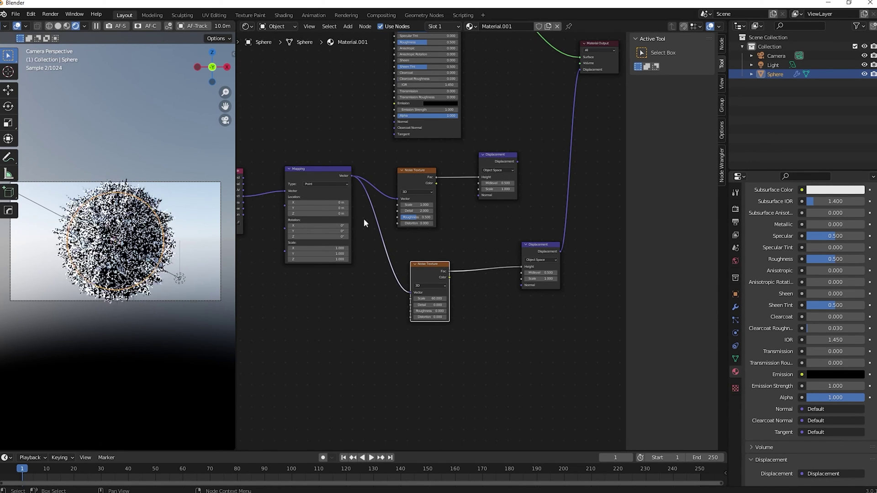
Step: Move the duplicated Displacement node nearer its Noise Texture and set its Scale to 0.060
middle_click_drag(300, 284, 434, 323)
scroll(432, 318, "up", 1)
middle_click_drag(426, 217, 382, 261)
left_click_drag(459, 292, 425, 253)
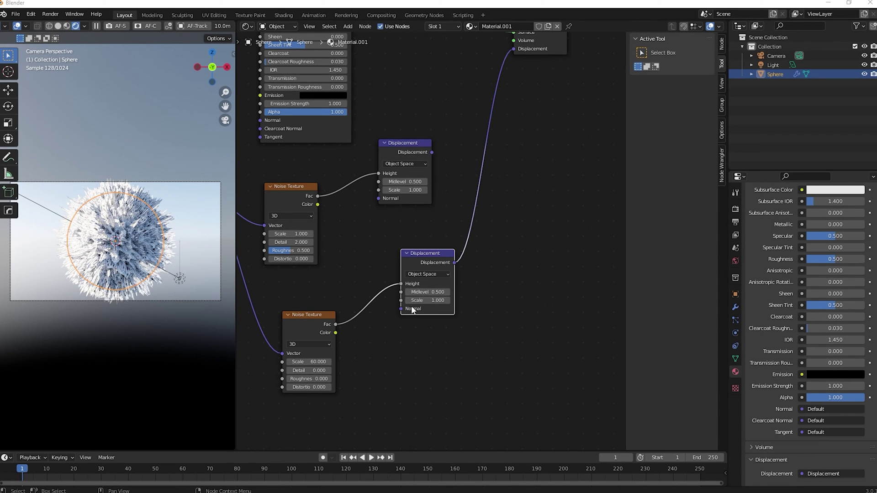
left_click(428, 300)
type("0.060")
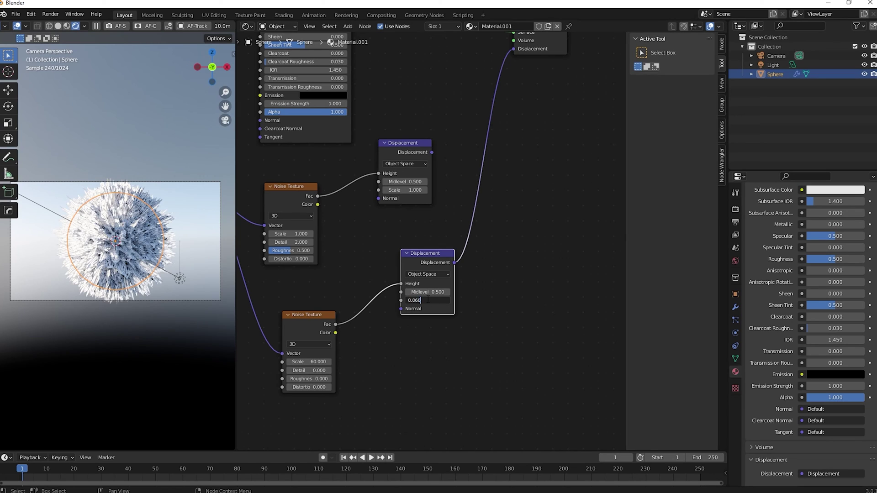
key("Return")
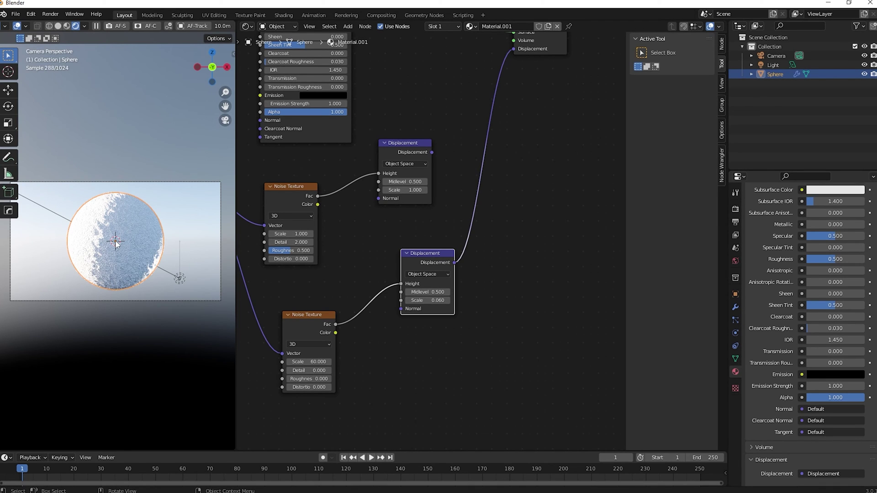
Step: Reconnect the original Displacement node to the Material Output's Displacement input and set its Scale to 0.7
scroll(430, 242, "down", 3)
left_click_drag(431, 186, 483, 120)
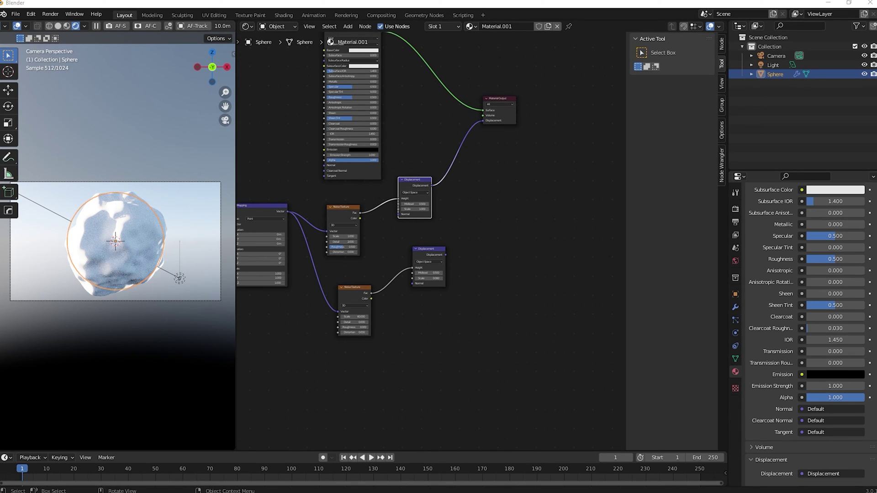
left_click(423, 209)
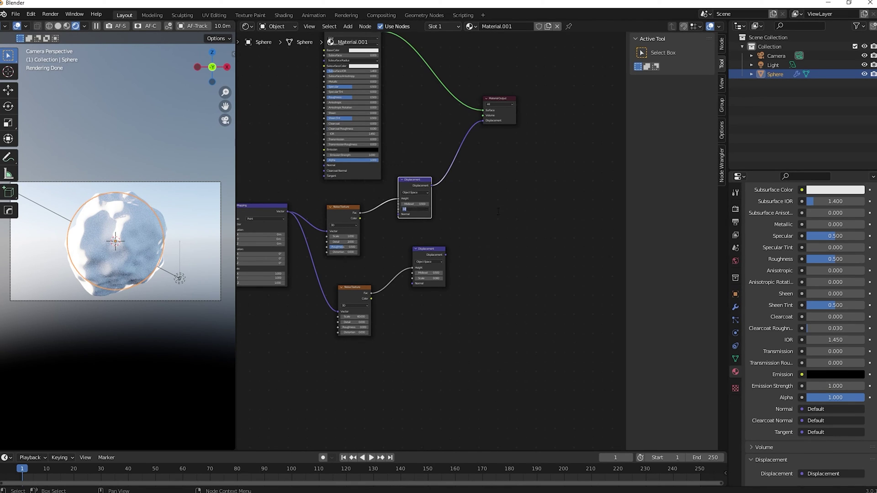
scroll(411, 193, "up", 3)
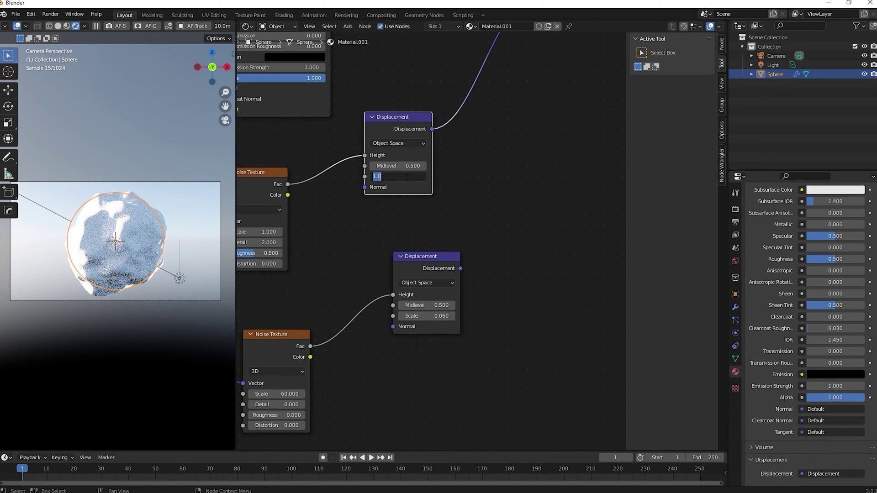
type("0.7")
key("Return")
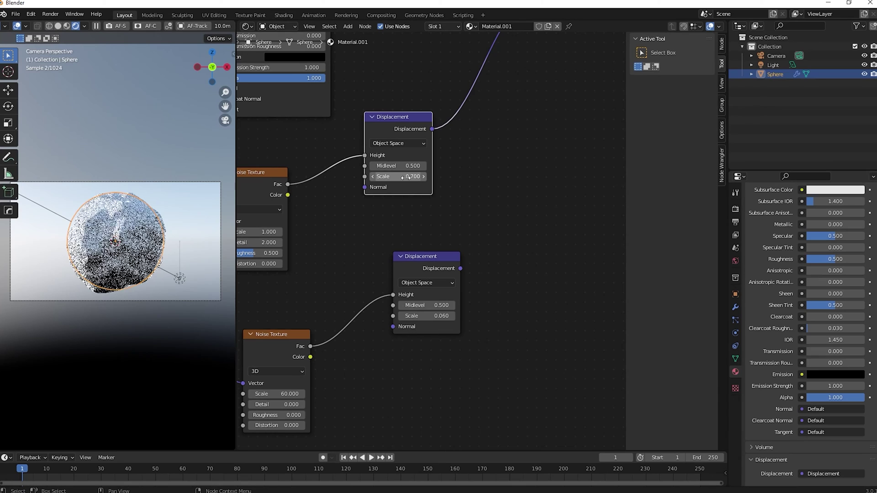
Step: Insert a MixRGB node between the original Displacement and the Material Output, and connect the duplicate Displacement to its Color2 input
scroll(472, 224, "down", 2)
middle_click_drag(472, 224, 432, 278)
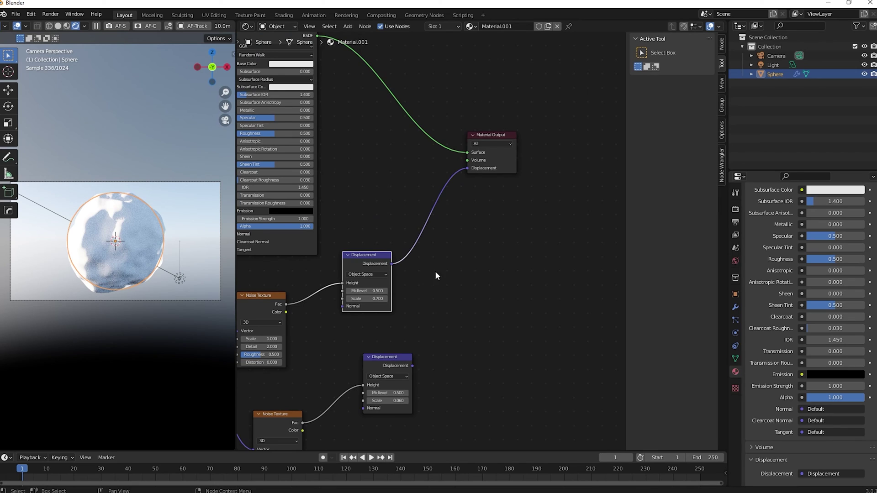
scroll(437, 271, "down", 1)
key("shift+a")
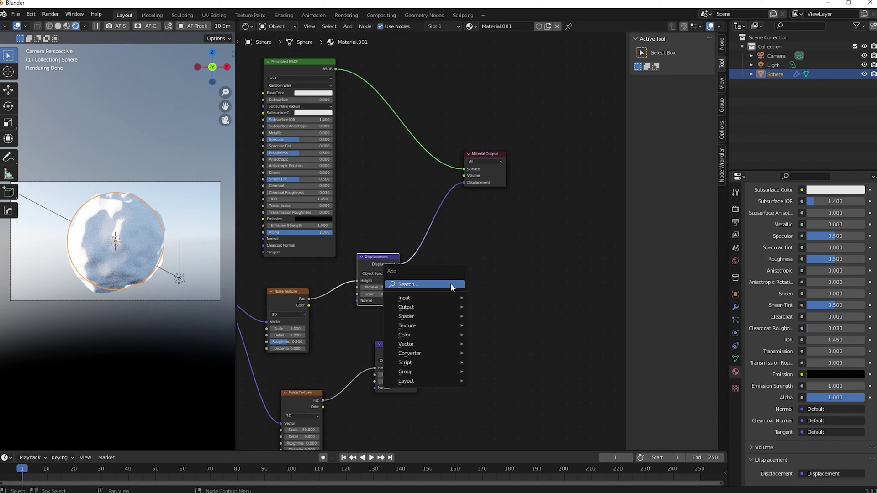
left_click(451, 284)
type("mix")
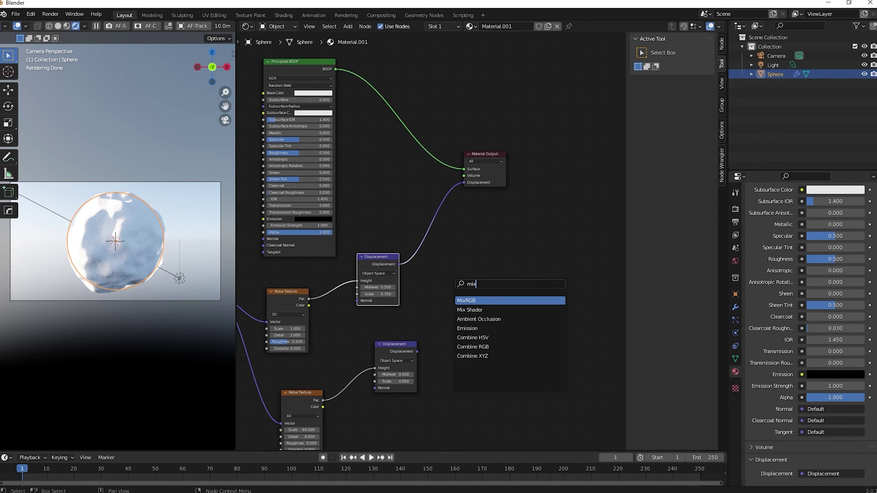
key("Down")
key("Return")
left_click(442, 221)
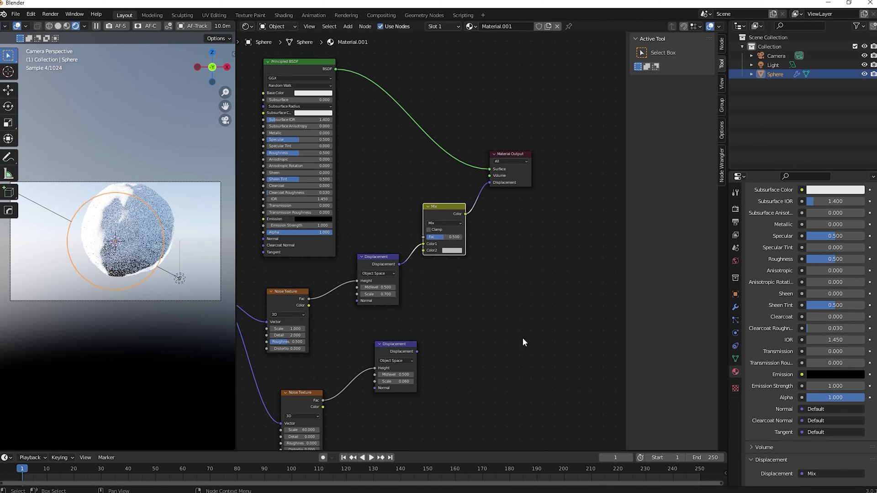
left_click_drag(417, 351, 423, 251)
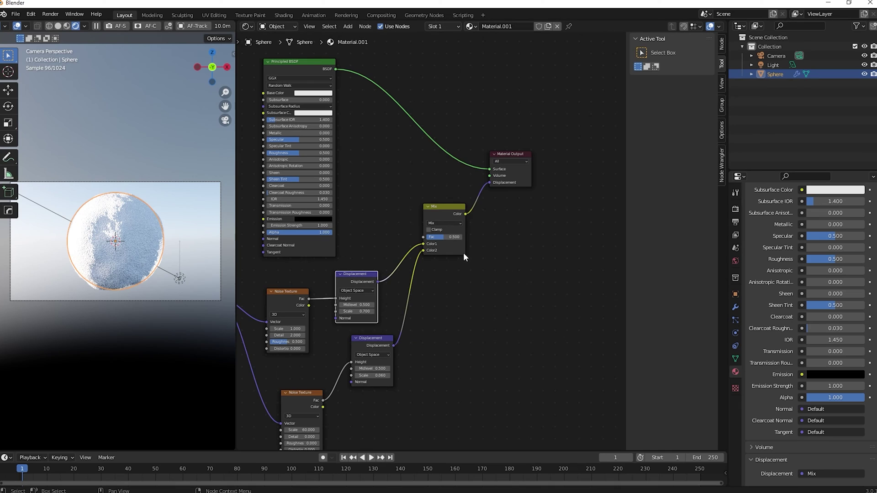
Step: Change the MixRGB node's blending mode to Add
scroll(465, 257, "up", 2)
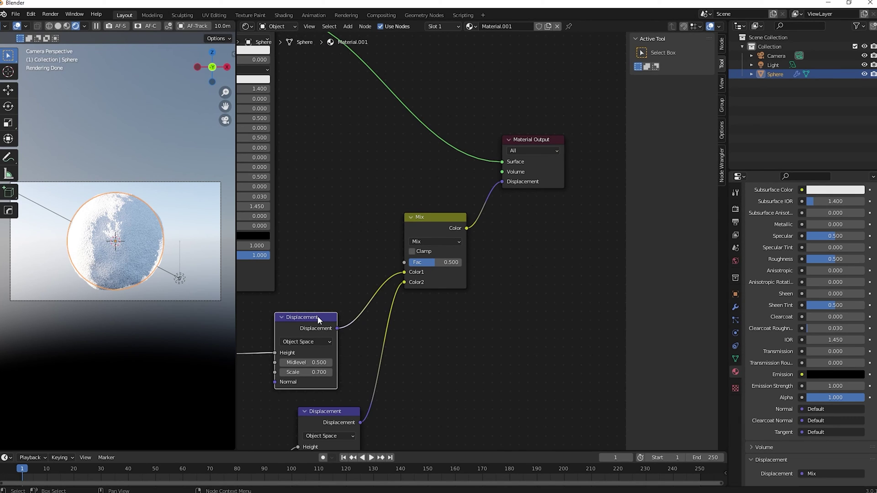
left_click(431, 242)
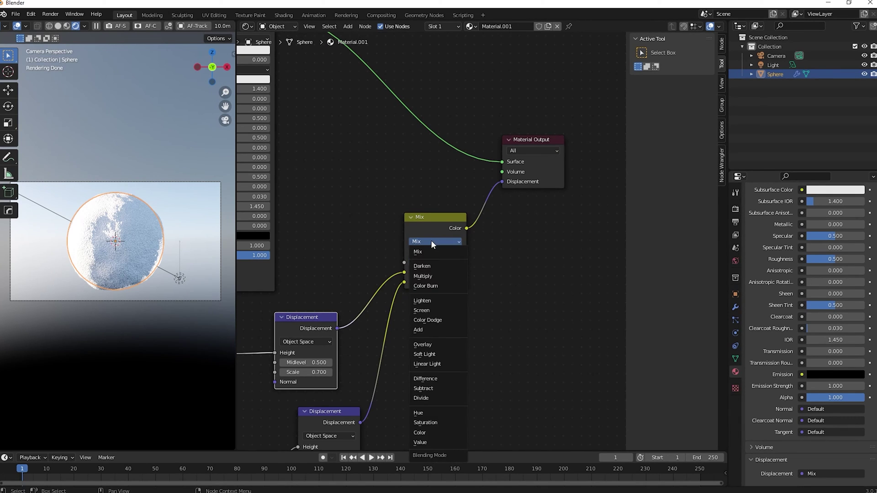
left_click(423, 328)
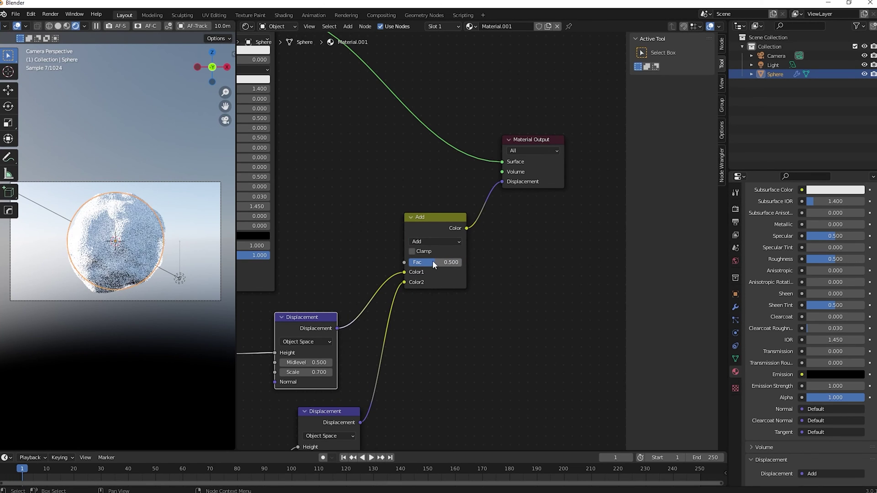
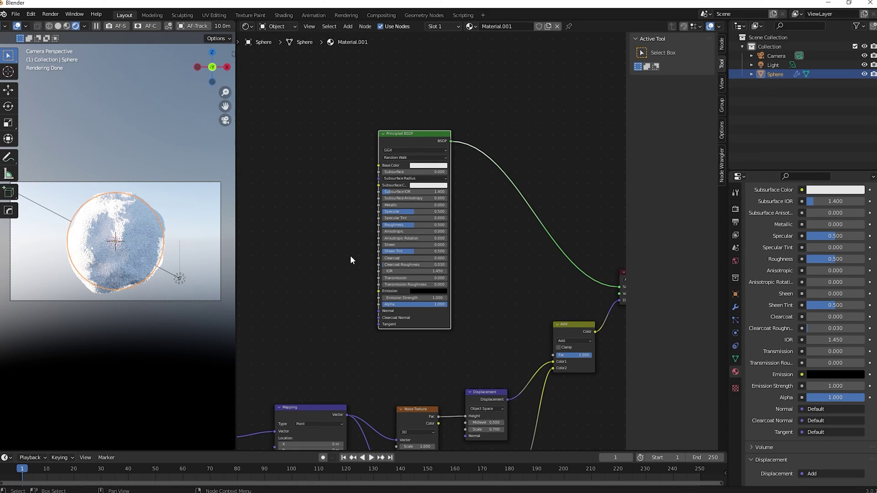
Step: Set the Principled BSDF's Subsurface to 1
scroll(351, 259, "down", 2)
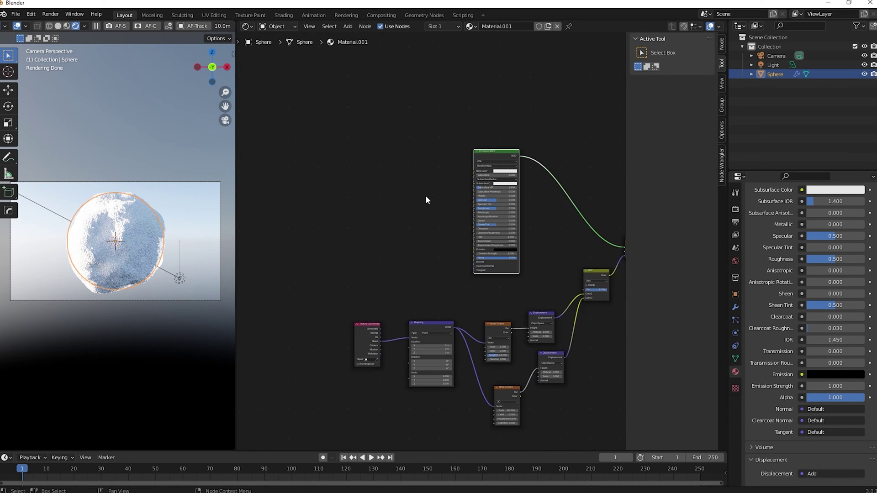
scroll(274, 240, "up", 4)
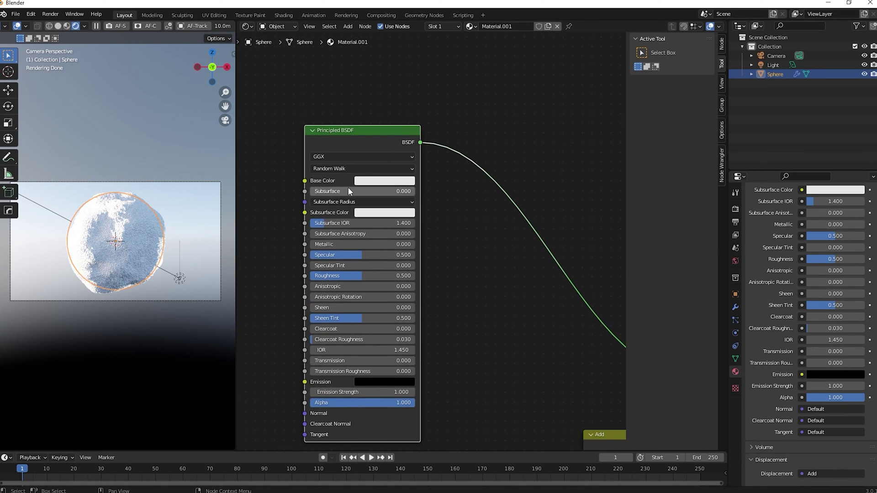
left_click_drag(325, 190, 416, 191)
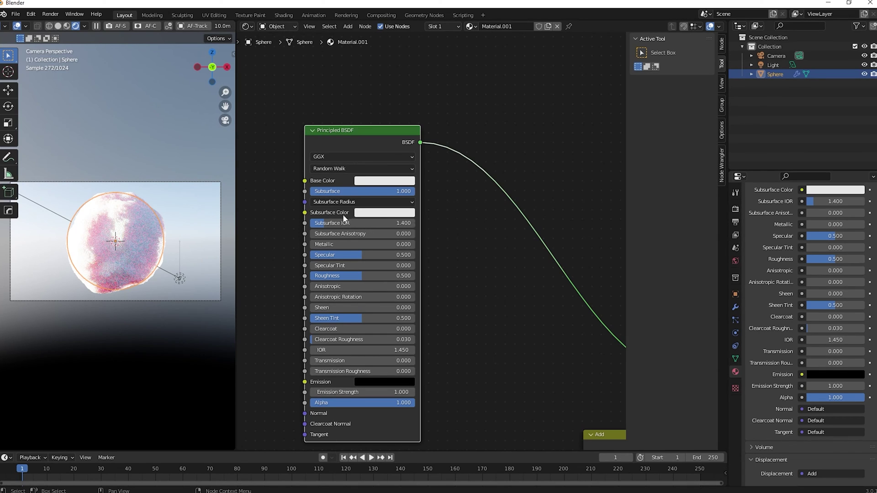
Step: Set the Principled BSDF's Subsurface Color to RGB values 0.4, 0.5 and 0.6
left_click(371, 214)
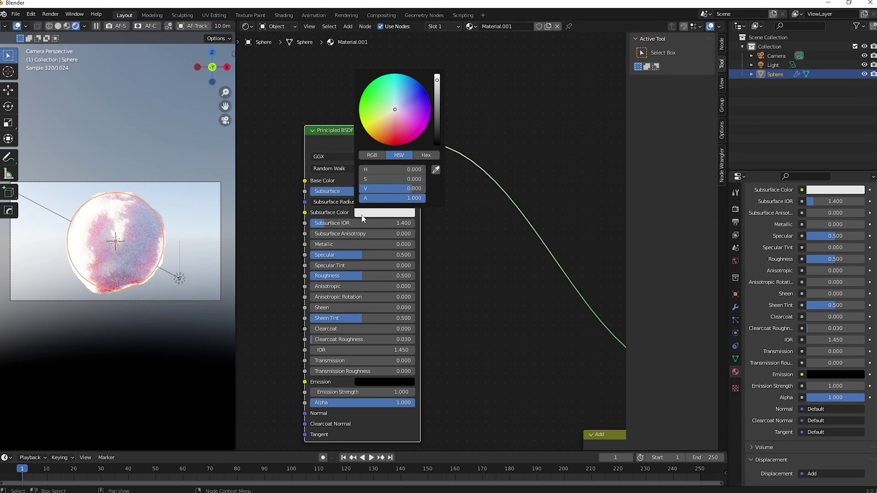
left_click(341, 199)
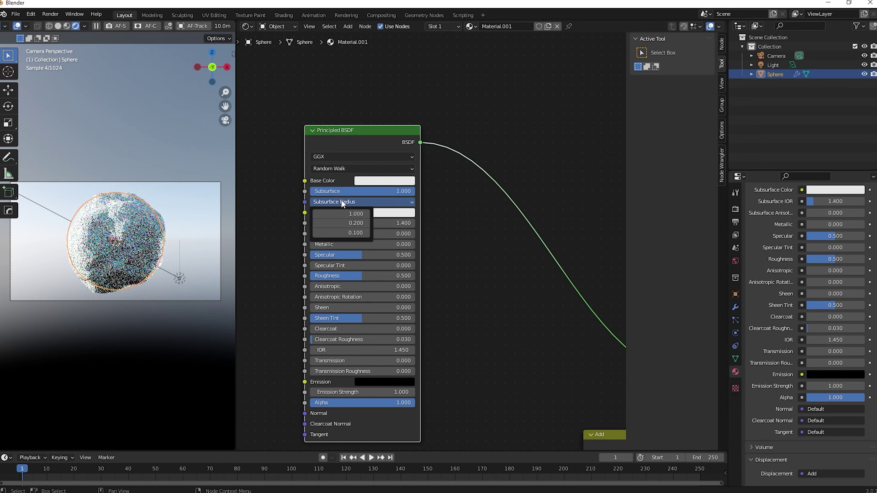
left_click(396, 215)
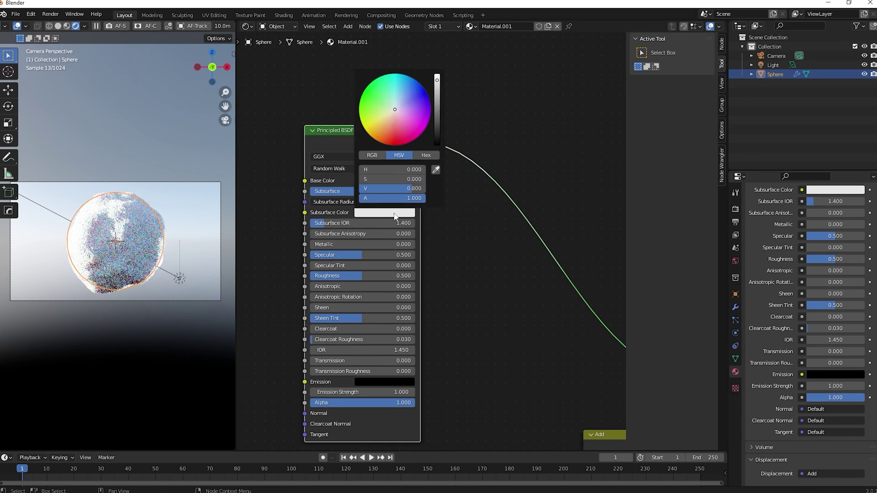
left_click(377, 156)
left_click(408, 168)
type("0.4")
key("Return")
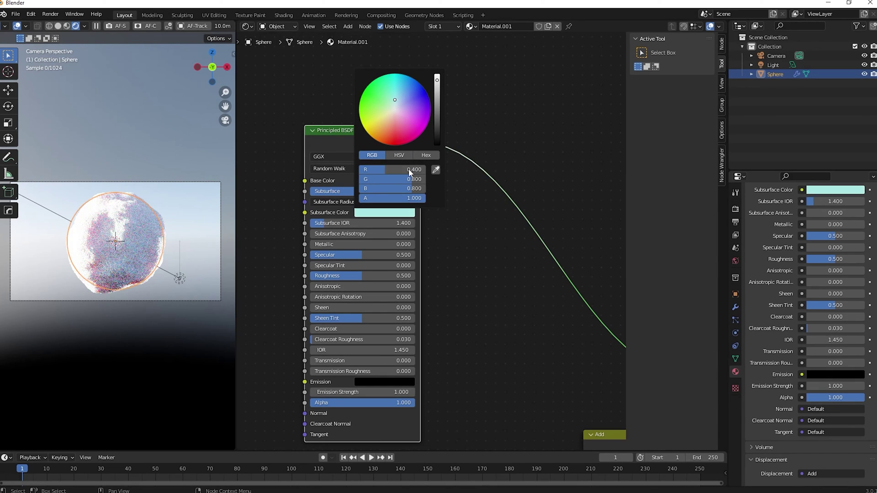
left_click(405, 180)
type("0.5")
key("Return")
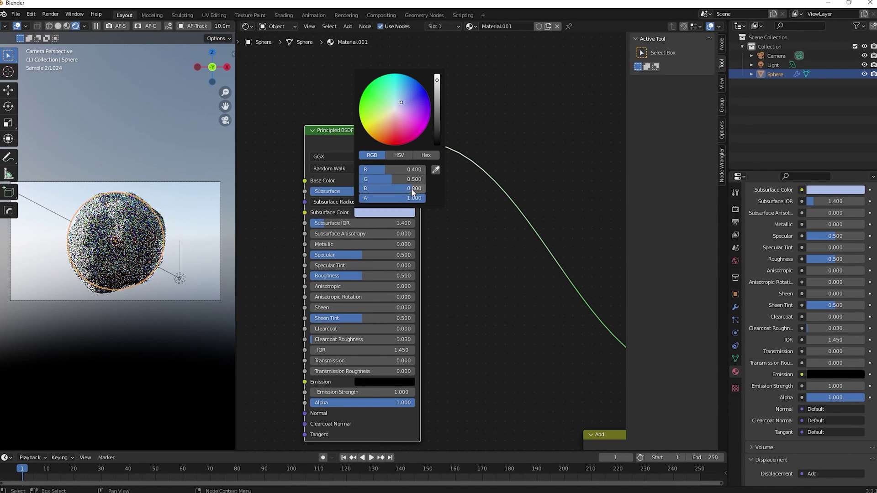
left_click(411, 188)
type("0.6")
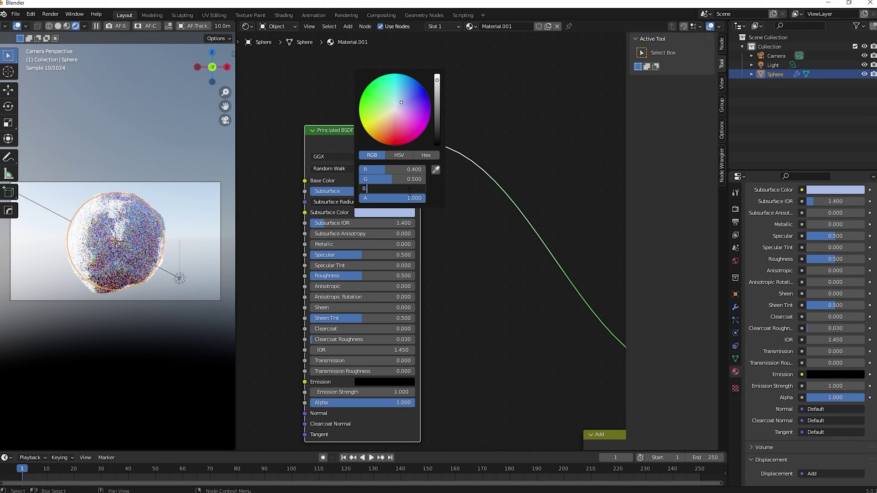
key("Return")
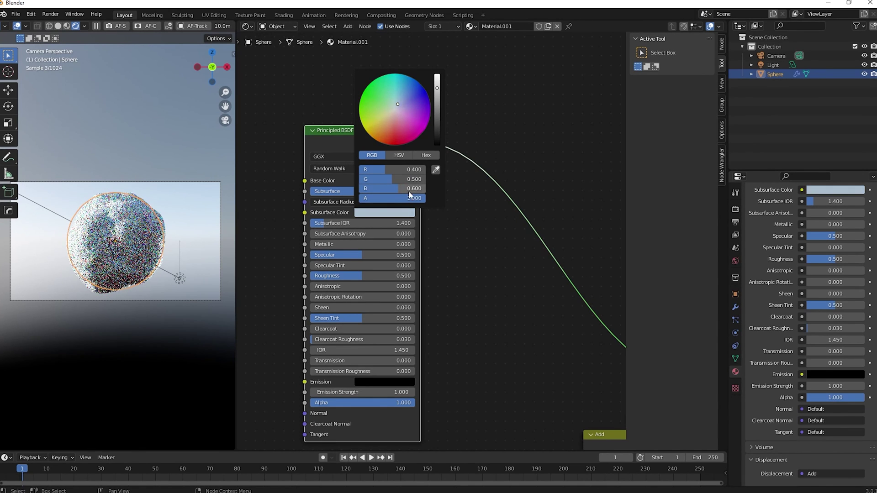
Step: Set the Principled BSDF's three Subsurface Radius values to 0.4, 0.5 and 0.6
left_click(356, 202)
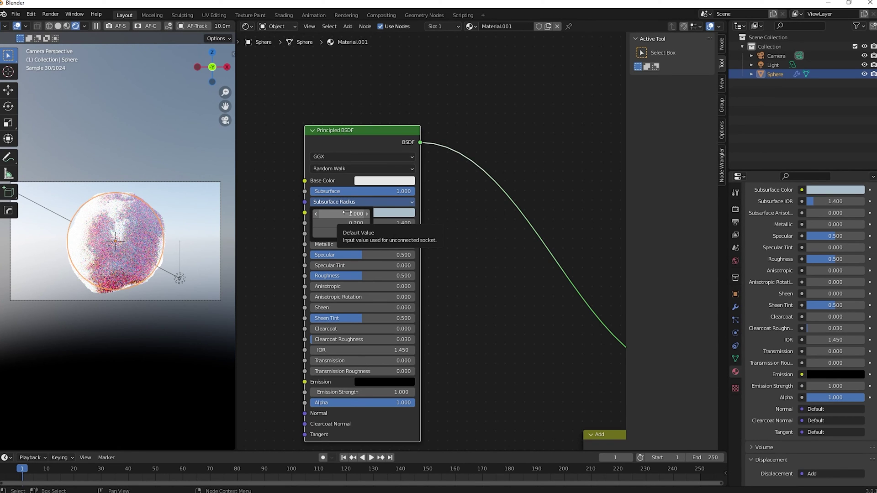
left_click(352, 213)
type("0.4")
key("Return")
left_click(338, 224)
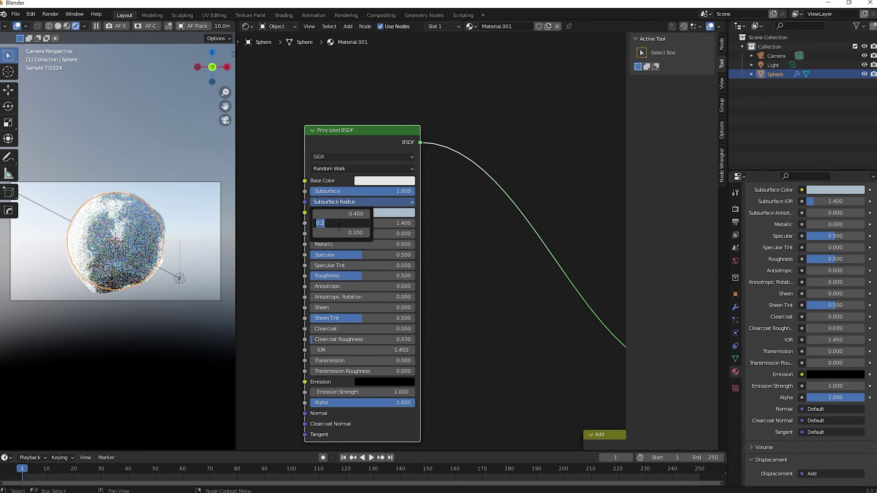
type("0.5")
key("Return")
left_click(344, 233)
type("0.6")
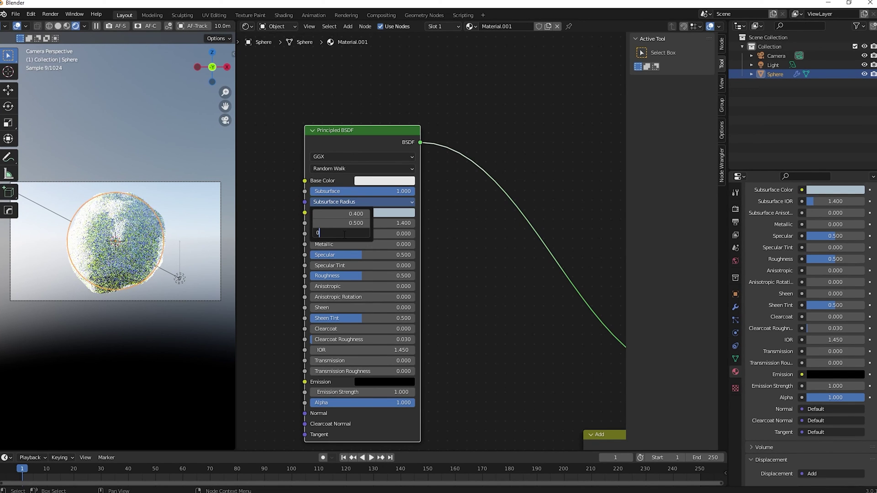
key("Return")
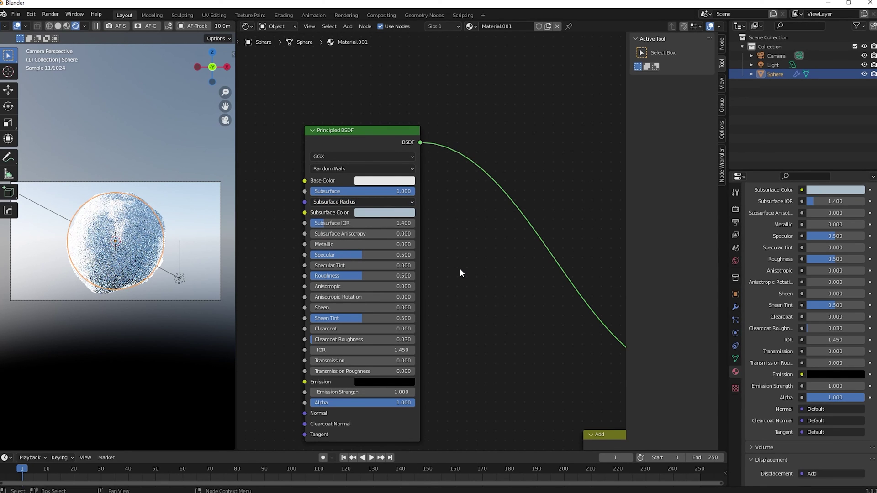
Step: Add a ColorRamp node beside the Principled BSDF and connect its Color output to the Roughness input
scroll(457, 265, "down", 3)
middle_click_drag(293, 294, 362, 272)
scroll(360, 264, "up", 2)
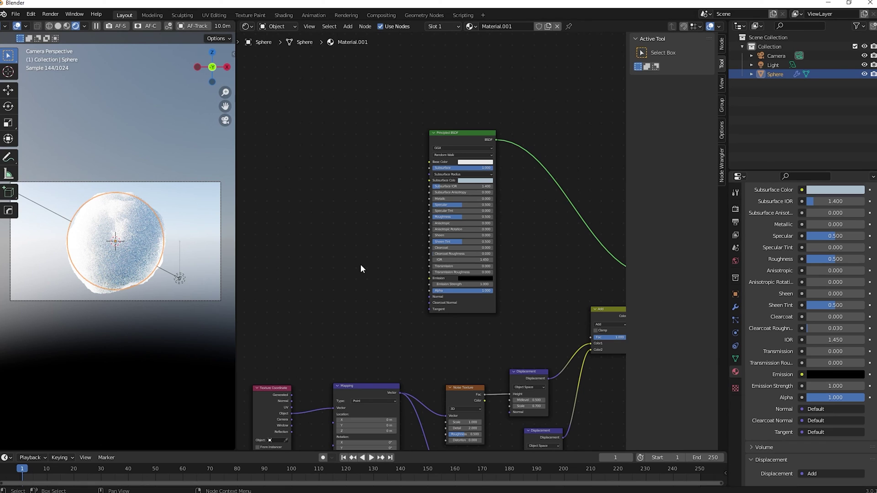
key("shift+a")
type("clora")
key("Return")
left_click(315, 244)
left_click_drag(348, 224, 429, 217)
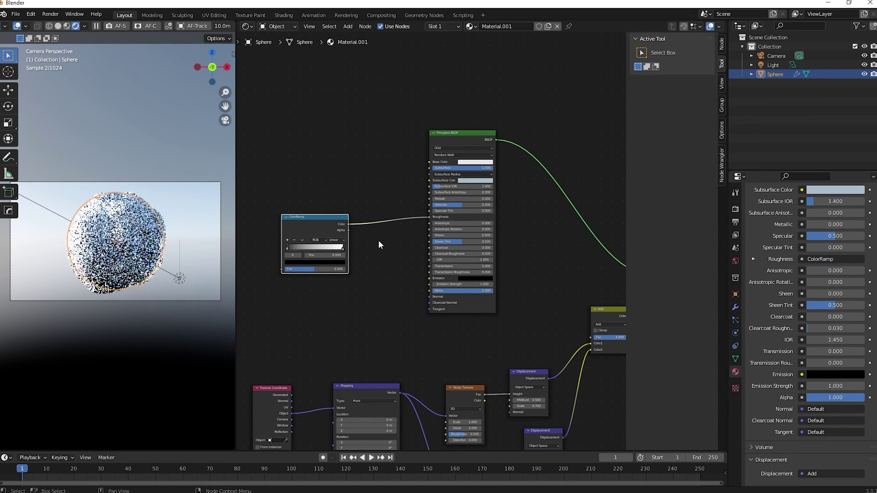
Step: Preview the ColorRamp on the sphere and connect the lower, fine Noise Texture's Fac output to the ramp's Fac input
left_click(320, 223, "ctrl+shift")
scroll(274, 289, "up", 2)
middle_click_drag(274, 289, 267, 225)
scroll(374, 261, "down", 3)
left_click(371, 341)
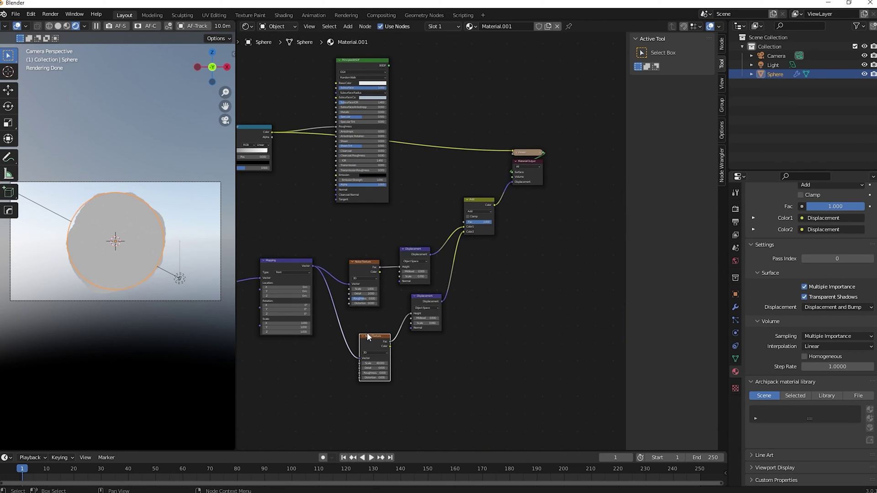
middle_click_drag(366, 333, 418, 359)
left_click_drag(442, 367, 272, 194)
left_click_drag(422, 365, 410, 369)
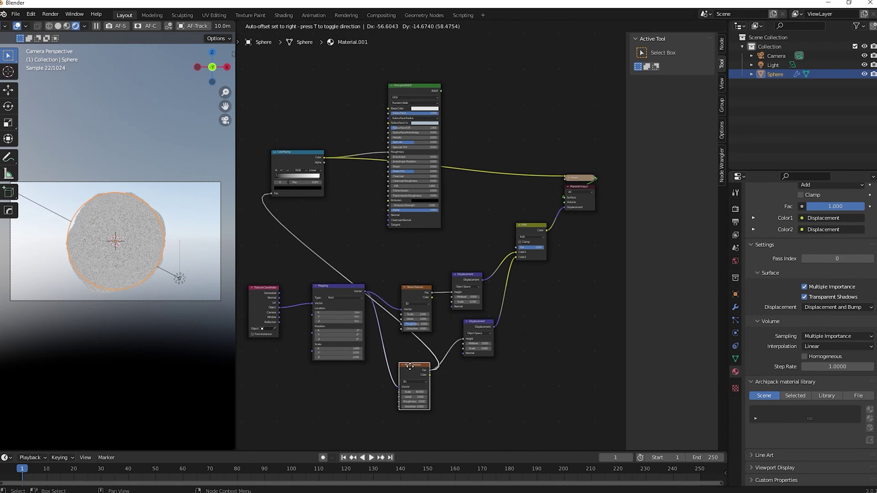
Step: Reverse the ColorRamp to run from white to black, with the white stop at 0.305 and the black stop at 0.427
scroll(107, 267, "up", 3)
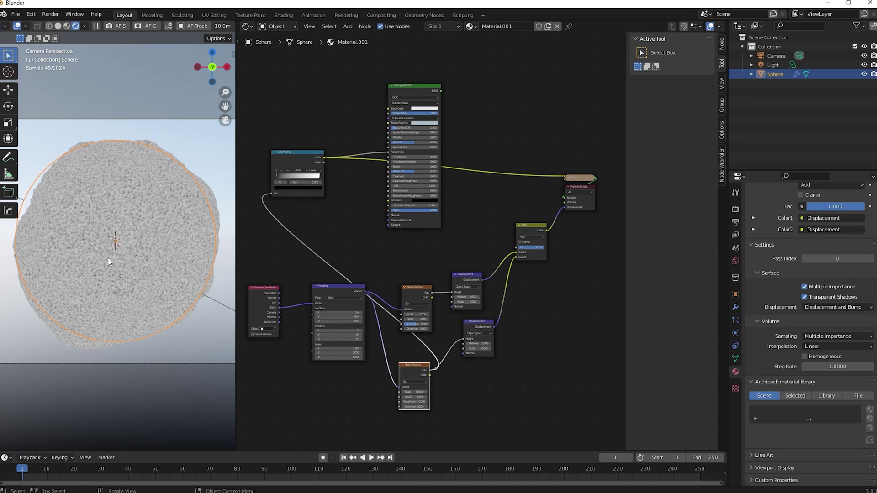
scroll(274, 206, "up", 4)
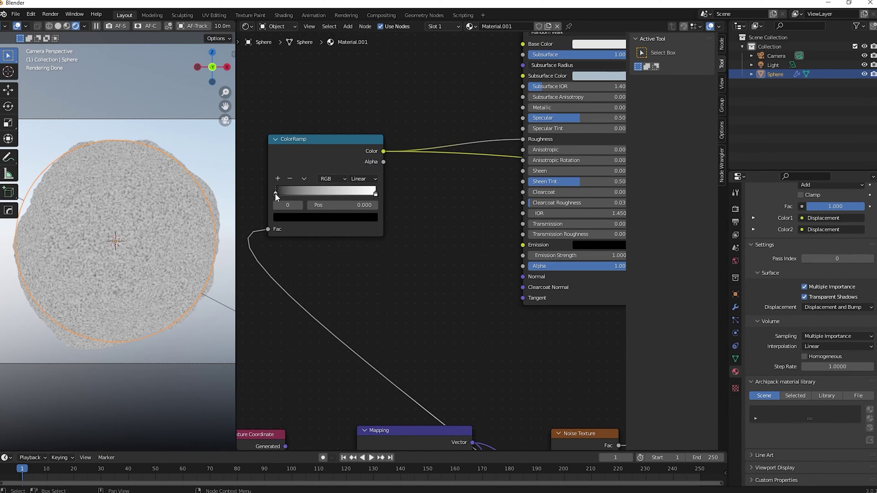
left_click(375, 194)
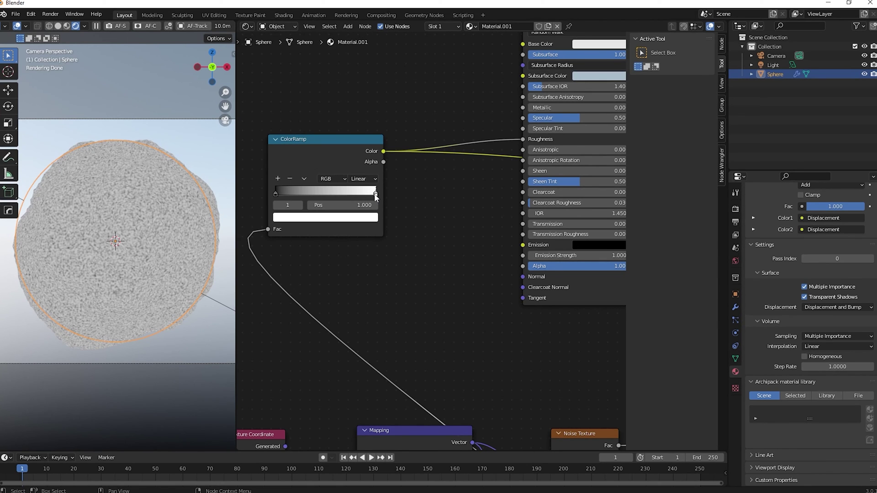
left_click_drag(275, 193, 307, 196)
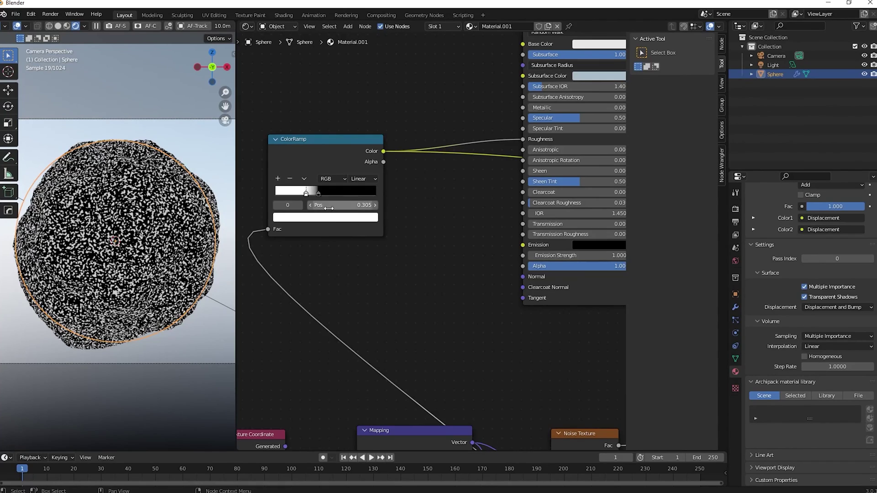
left_click(319, 194)
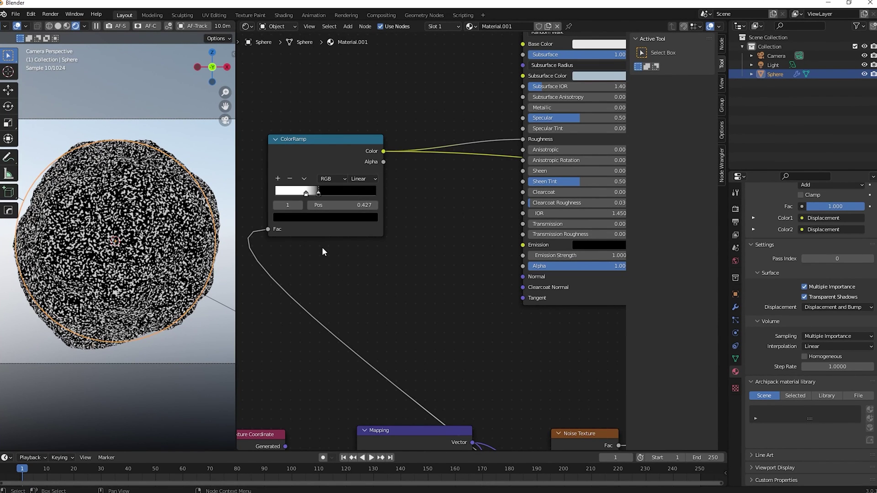
Step: Darken the ColorRamp's white stop at 0.305 to a medium grey
left_click(306, 194)
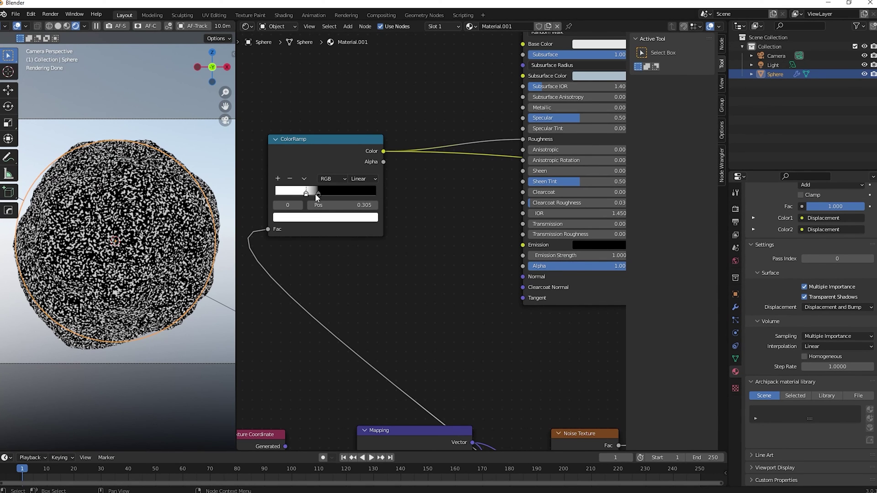
left_click(324, 218)
left_click(356, 97)
left_click_drag(356, 97, 356, 114)
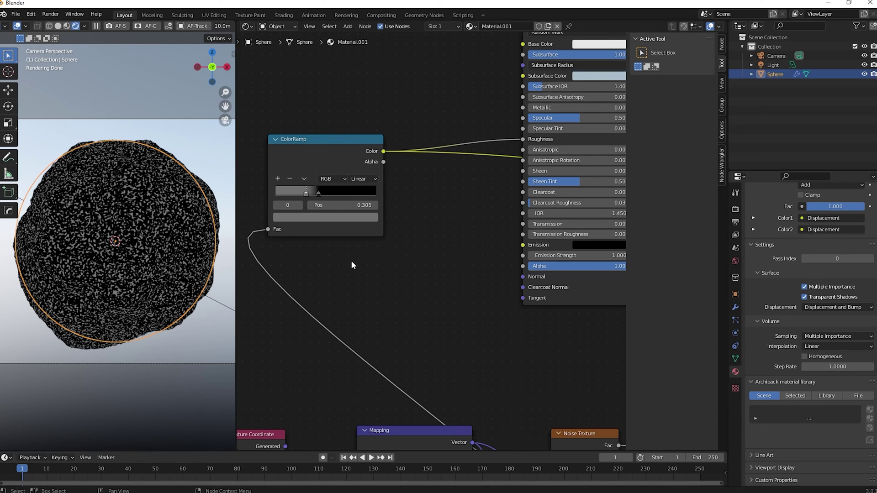
left_click(319, 193)
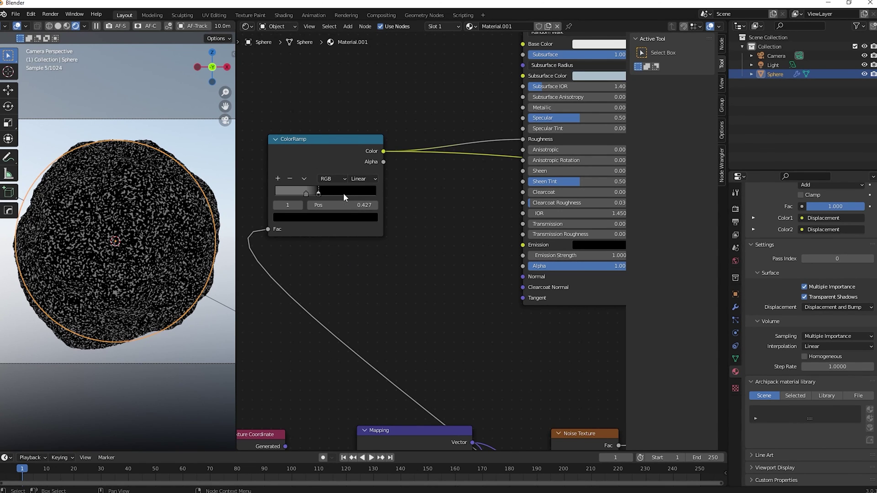
left_click(305, 194)
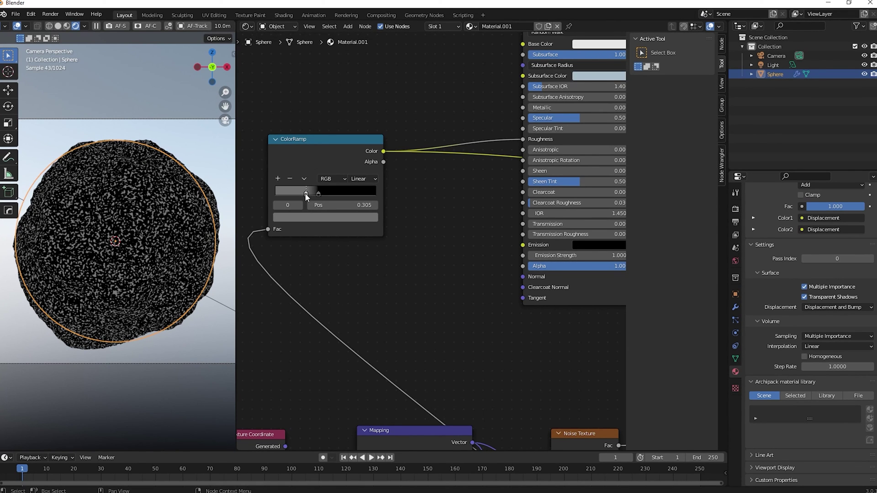
Step: Reconnect the Principled BSDF's output to the Material Output's Surface input
scroll(481, 289, "down", 6)
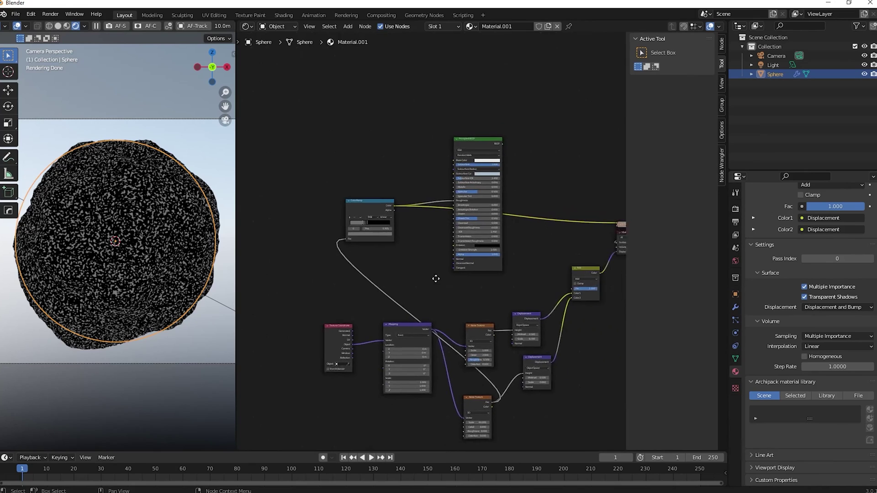
middle_click_drag(454, 276, 352, 283)
left_click_drag(415, 148, 530, 247)
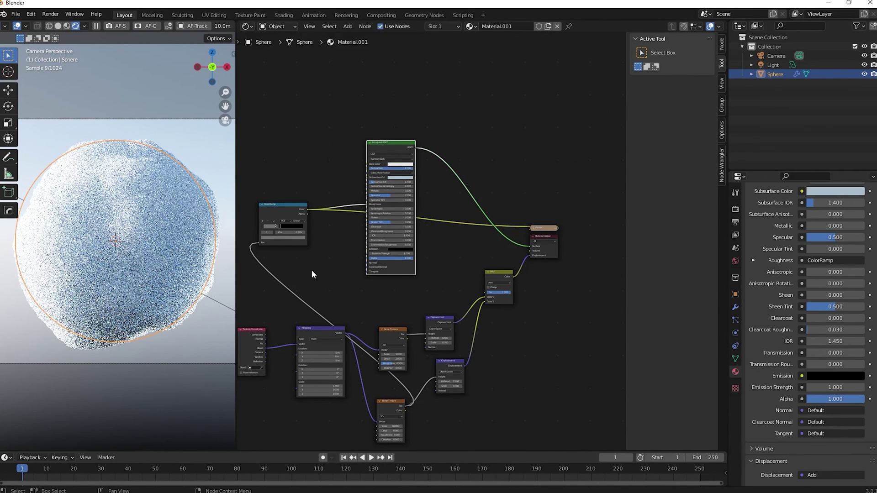